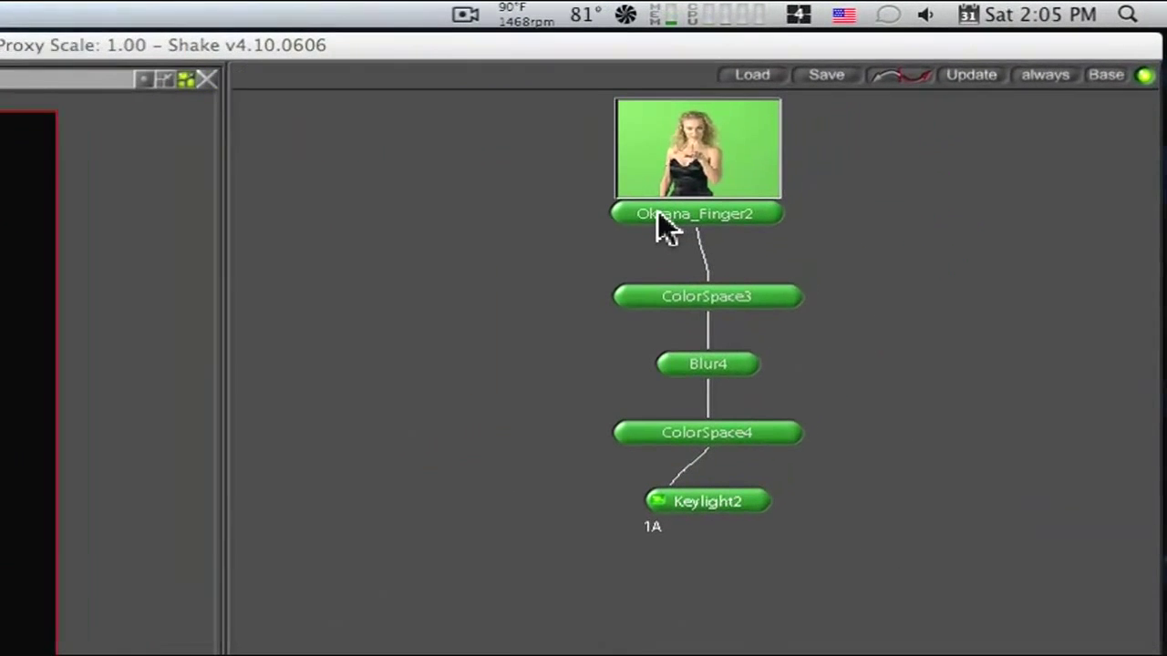
# - Compare the original Oksana_Finger2 green-screen footage with Keylight2's keyed result in the viewer
pyautogui.click(897, 107)
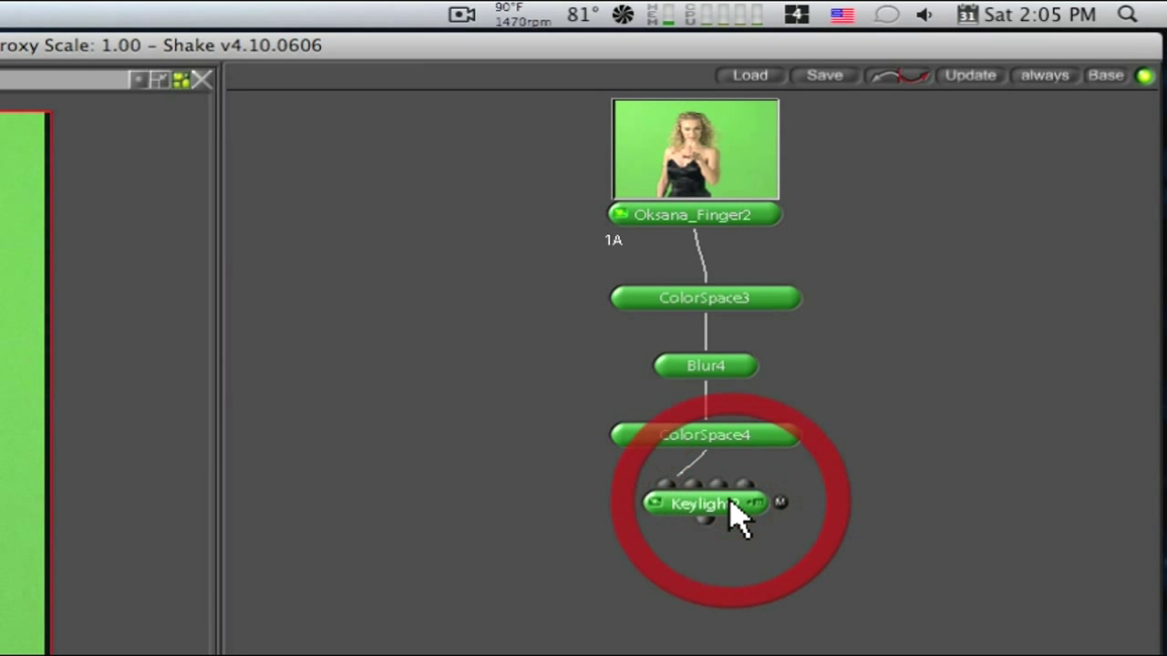
pyautogui.click(301, 278)
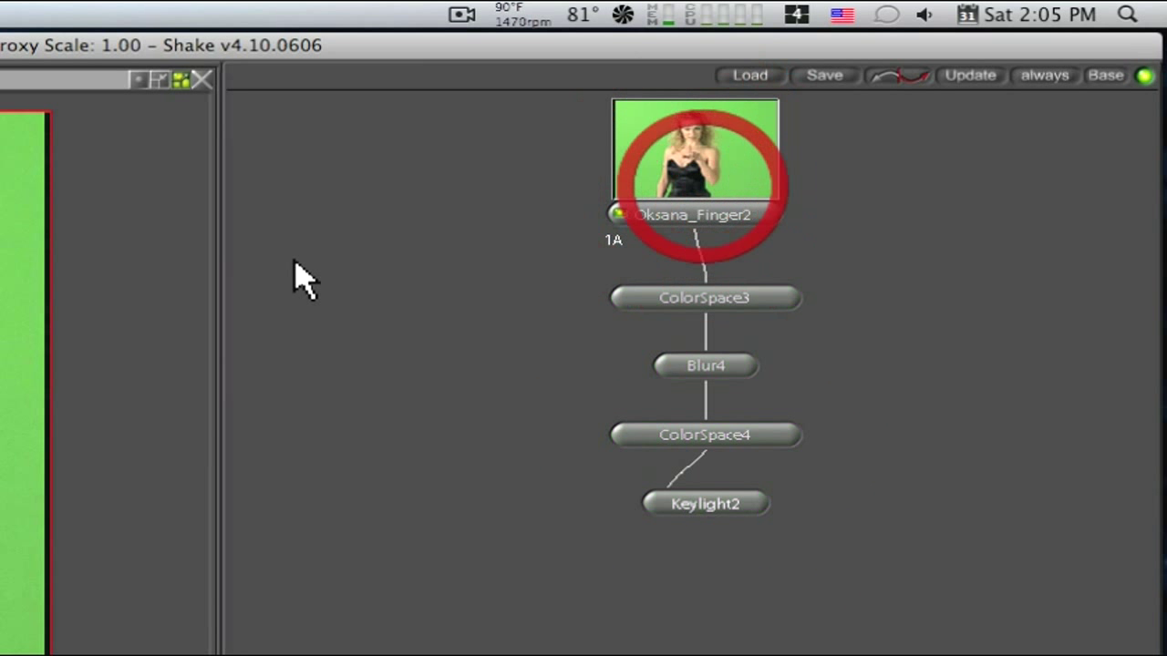
pyautogui.click(661, 508)
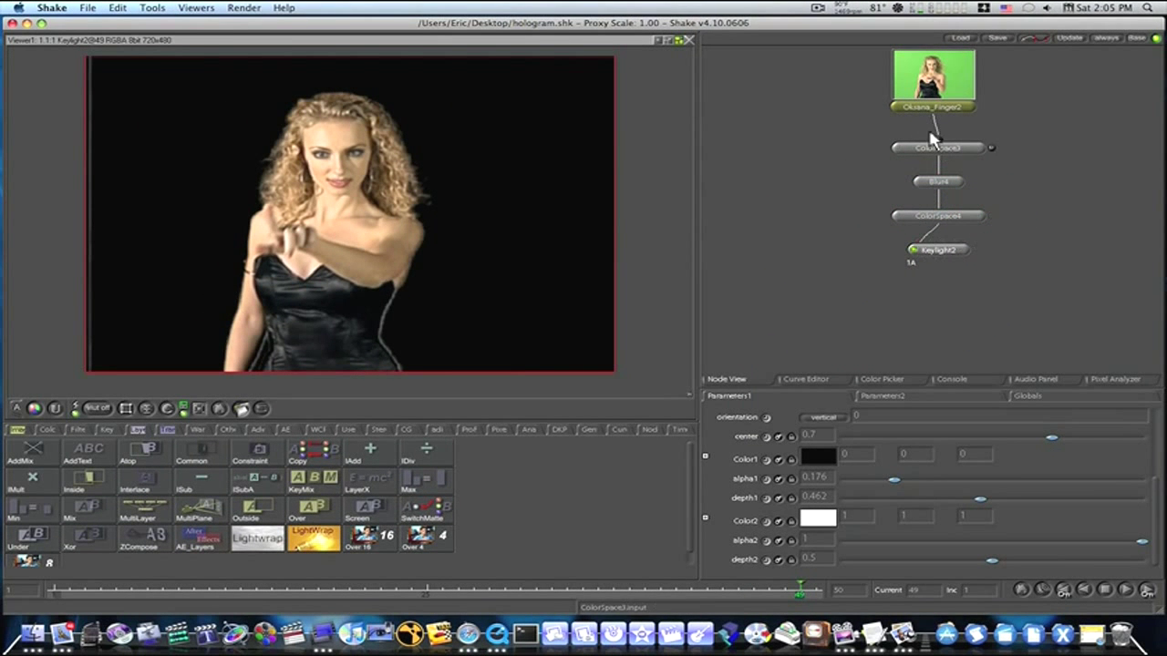
pyautogui.click(893, 108)
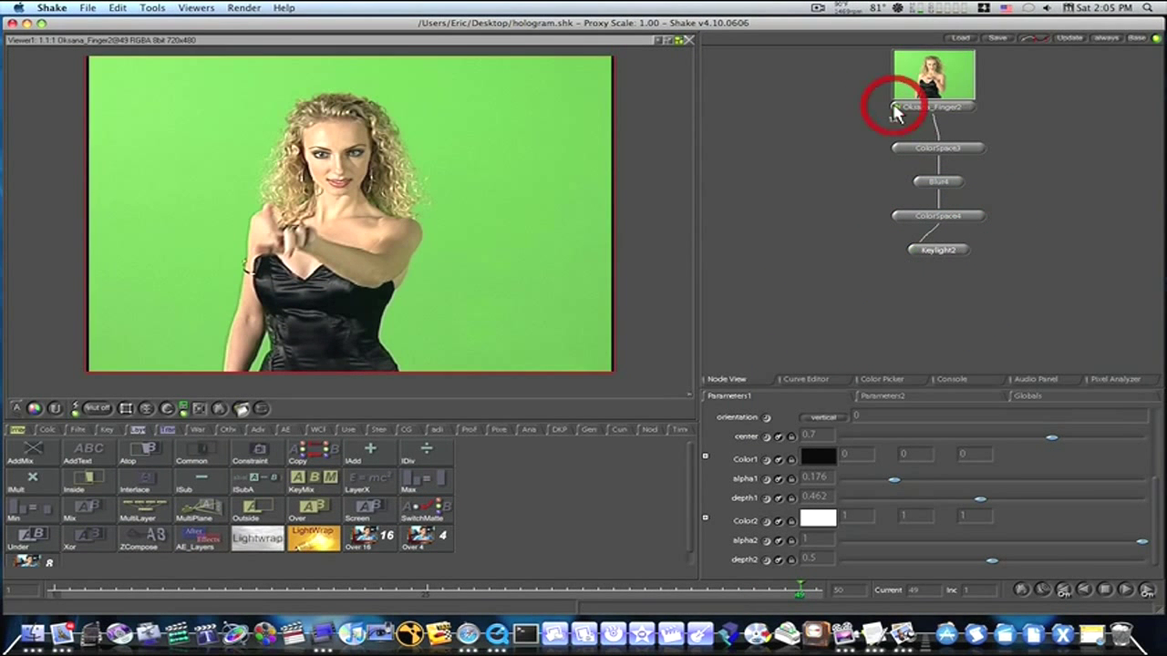
pyautogui.click(913, 252)
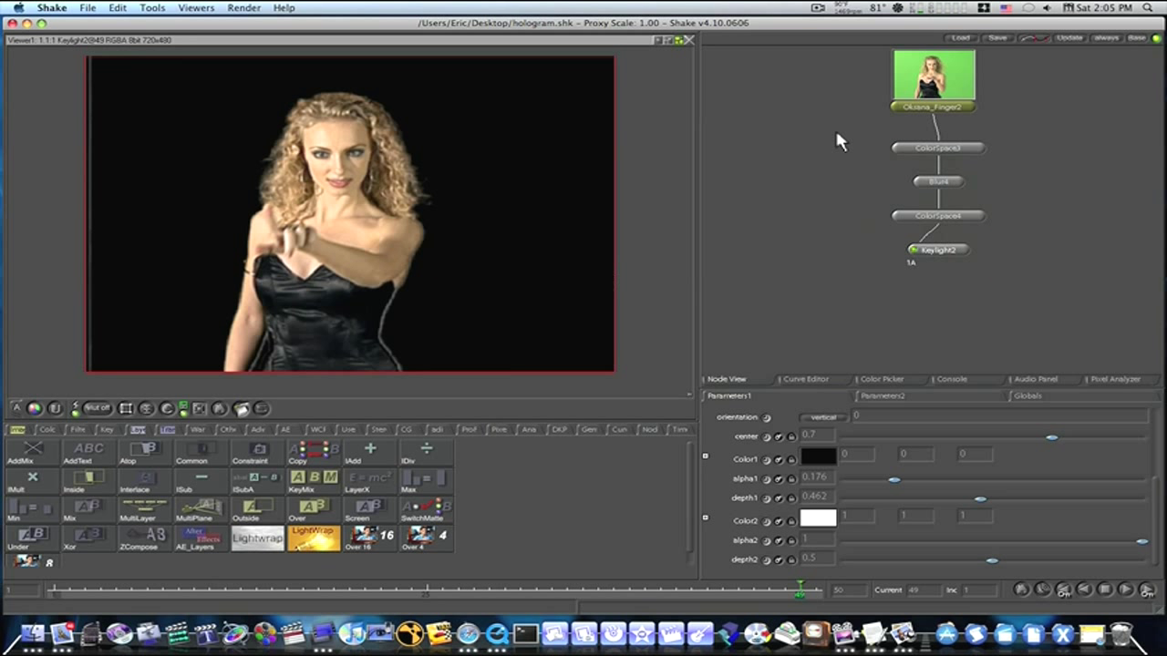
# - Add Deinterlace1 below Oksana_Finger2 and set its mode to blur (2)
pyautogui.click(907, 107)
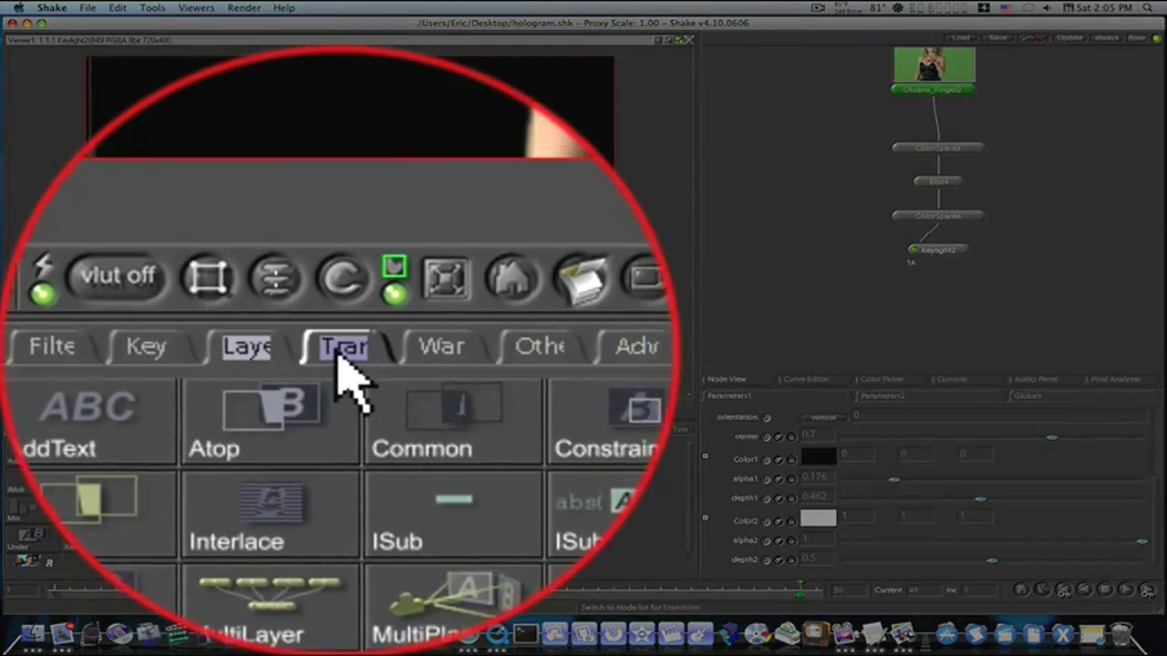
pyautogui.click(537, 346)
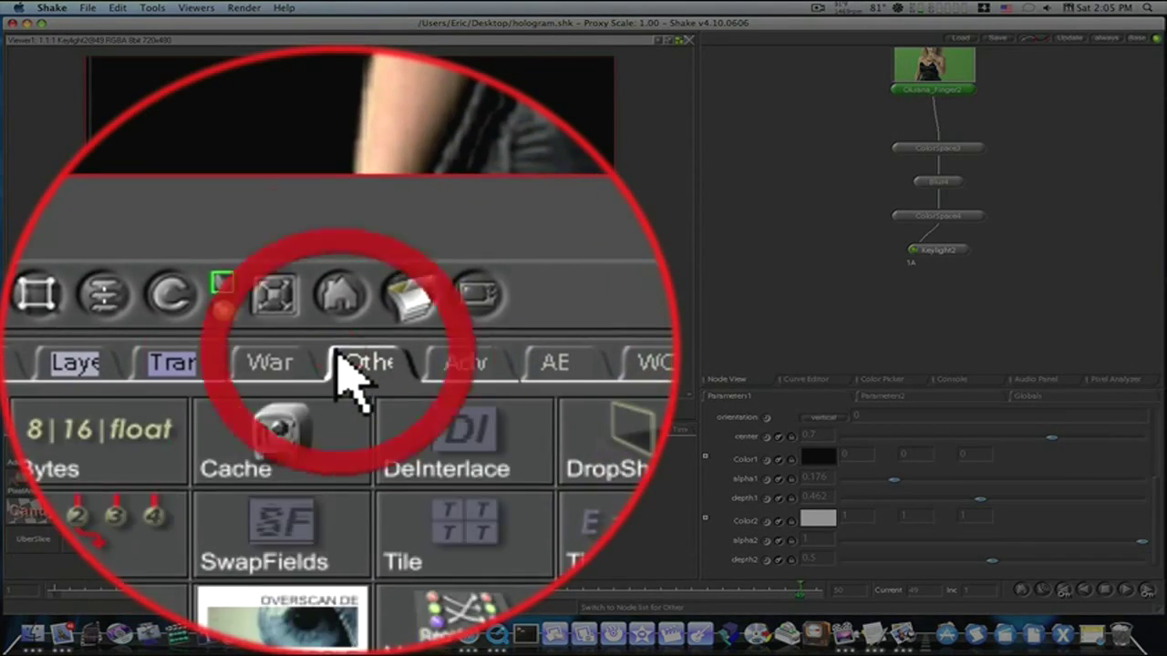
pyautogui.click(258, 458)
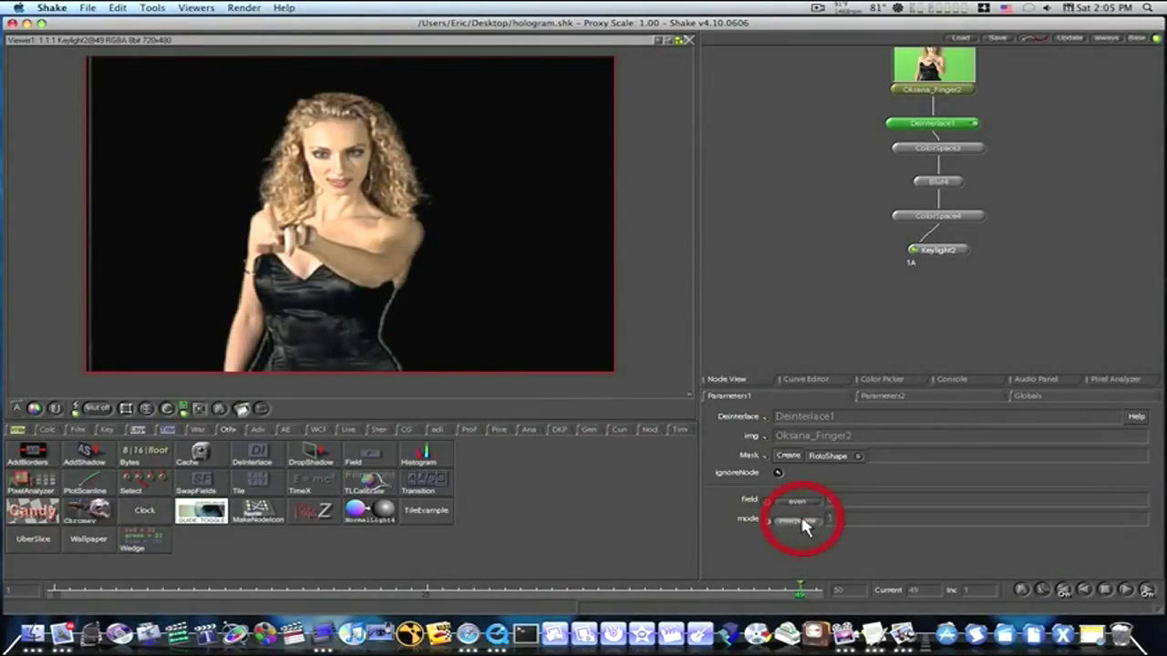
pyautogui.click(800, 521)
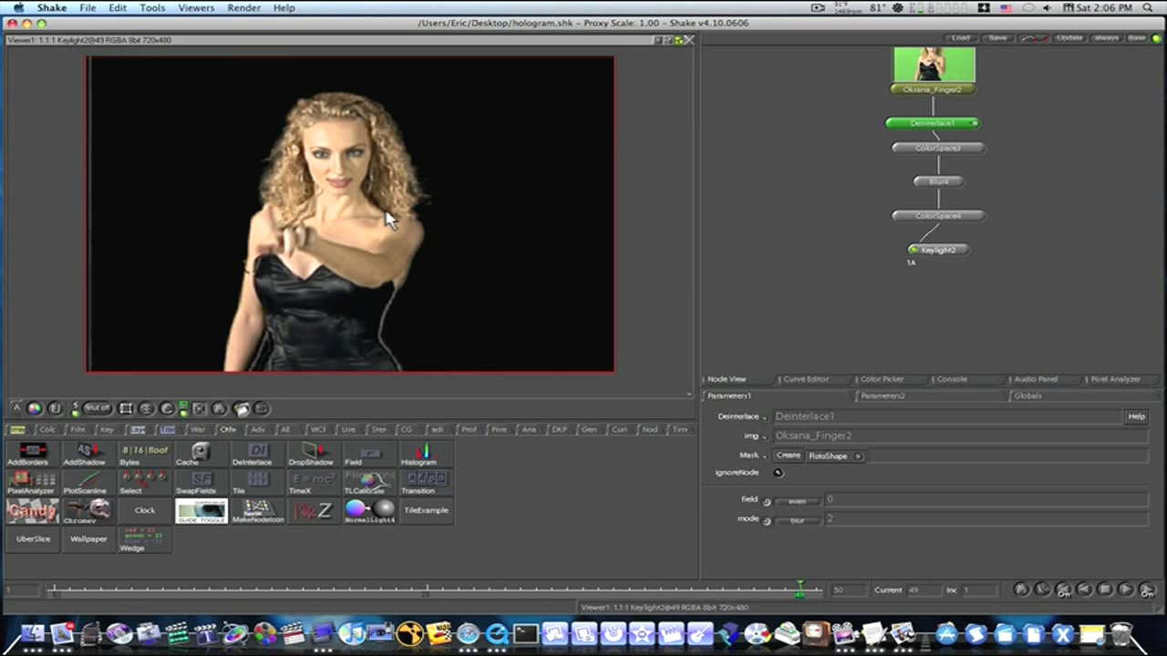
pyautogui.click(835, 283)
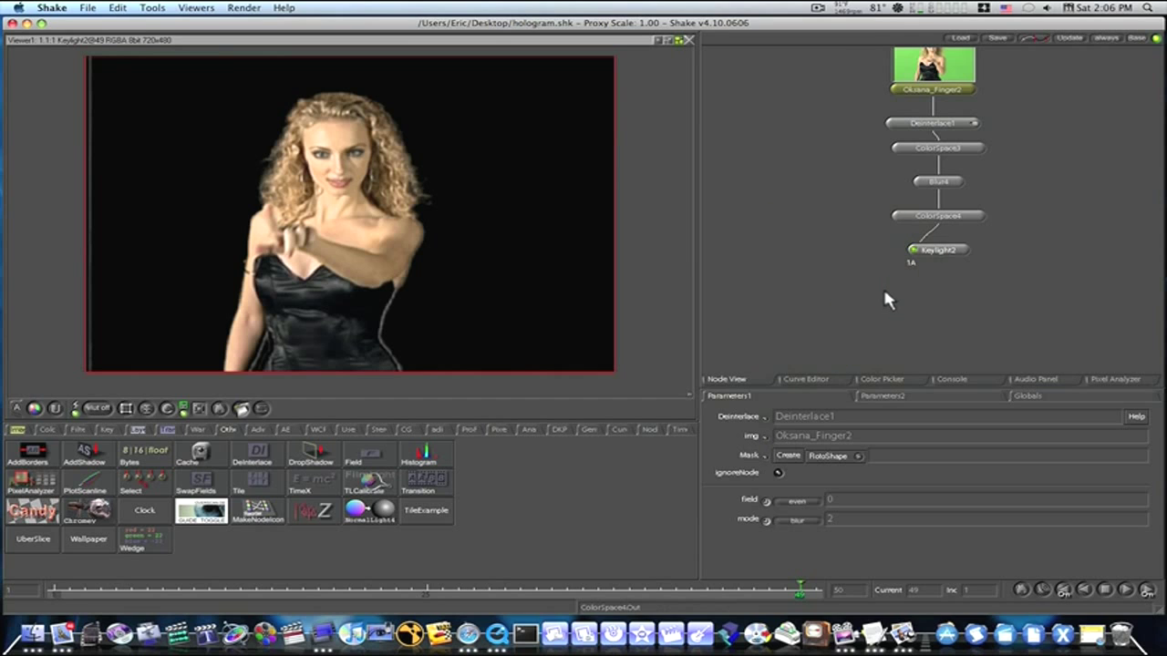
# - Add a Saturation node after Keylight2 and drag its value to 0
pyautogui.moveTo(932, 255)
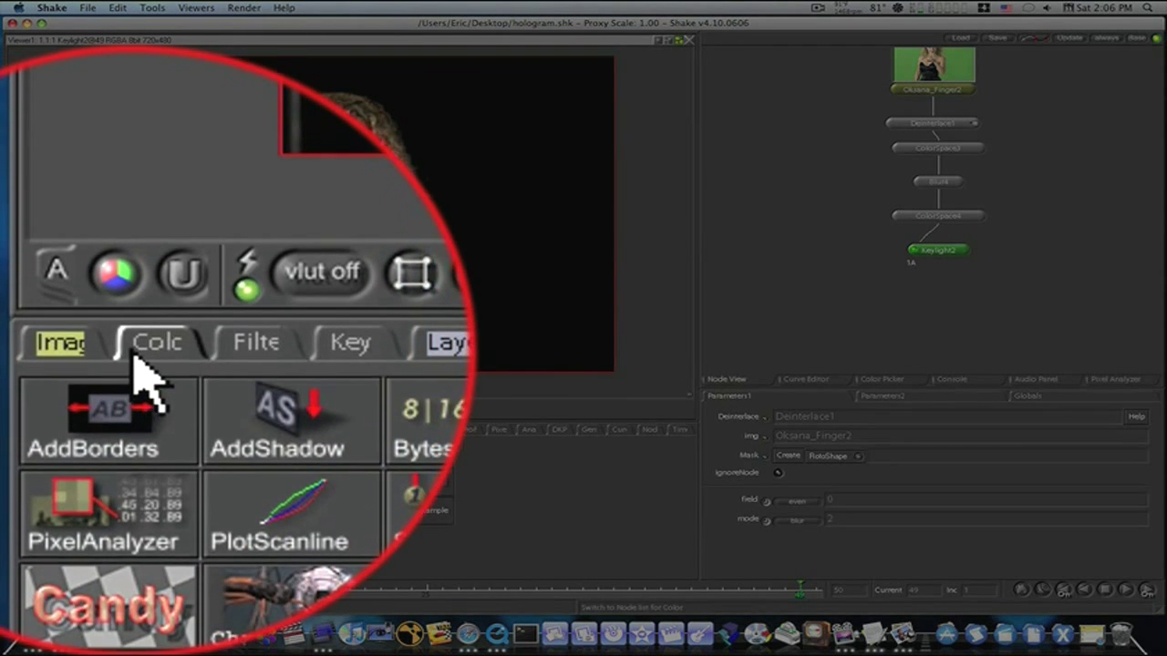
pyautogui.click(47, 430)
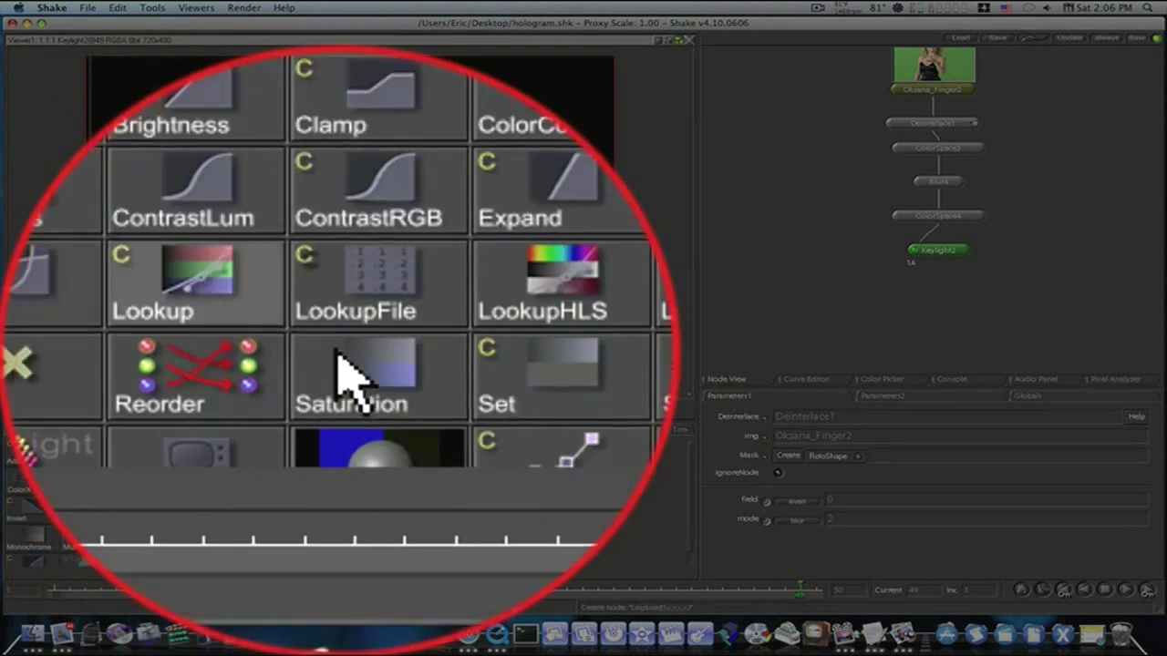
pyautogui.click(193, 538)
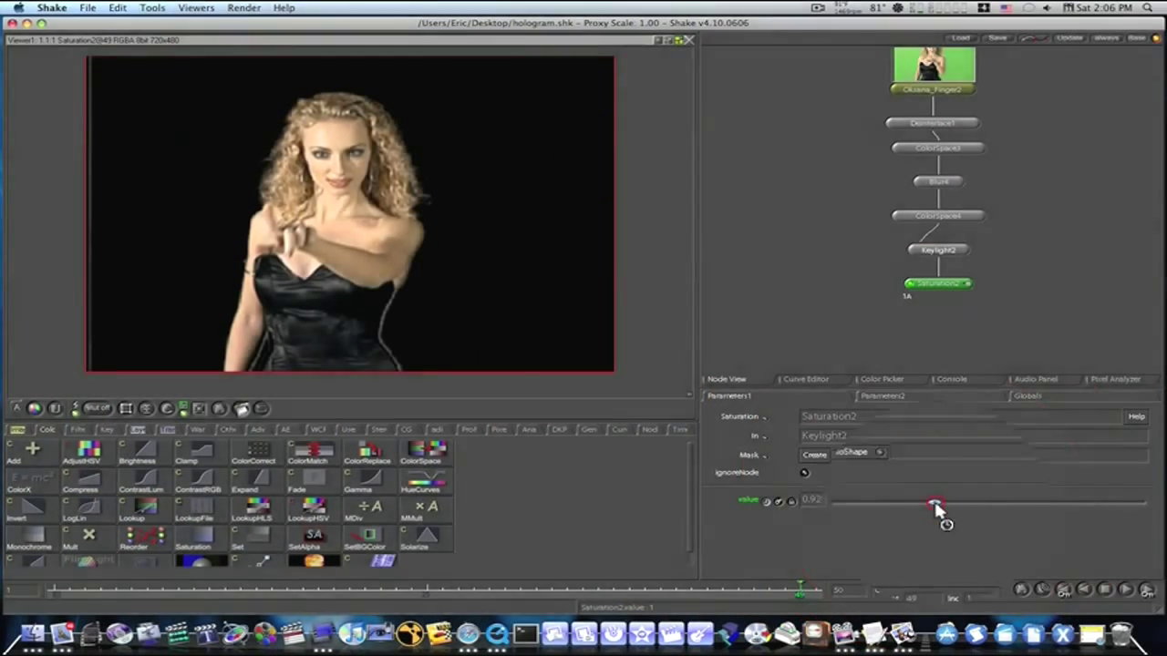
pyautogui.moveTo(938, 506); pyautogui.dragTo(889, 513)
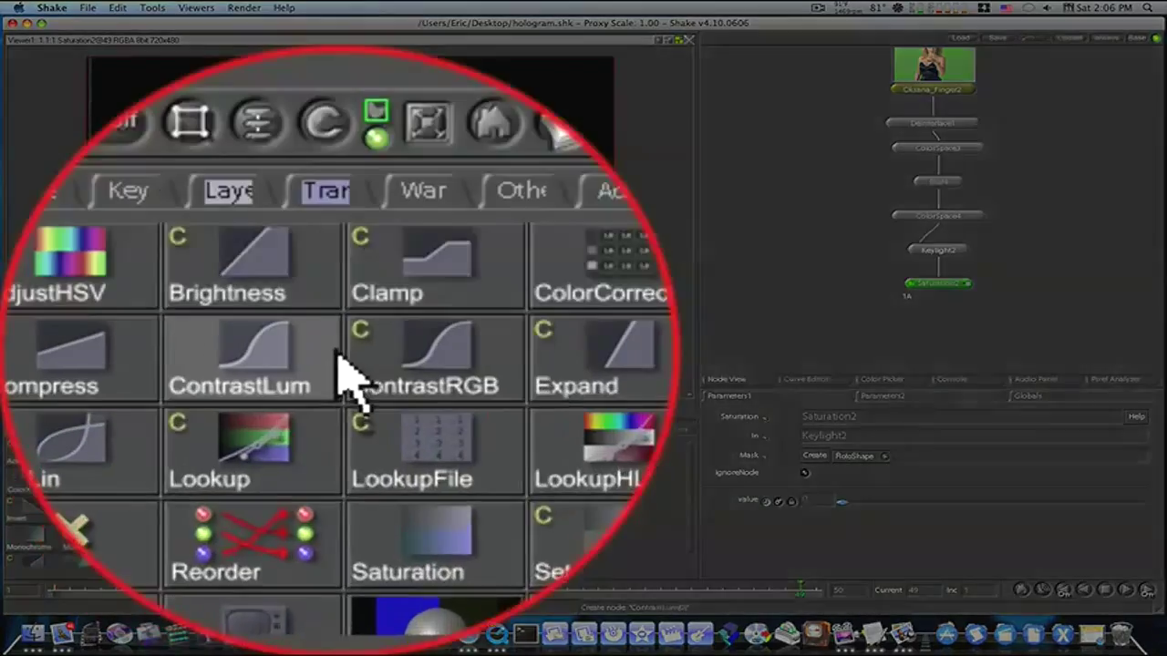
# - Add ContrastLum2 with value 1.7 and its center lowered to 0.287
pyautogui.click(206, 485)
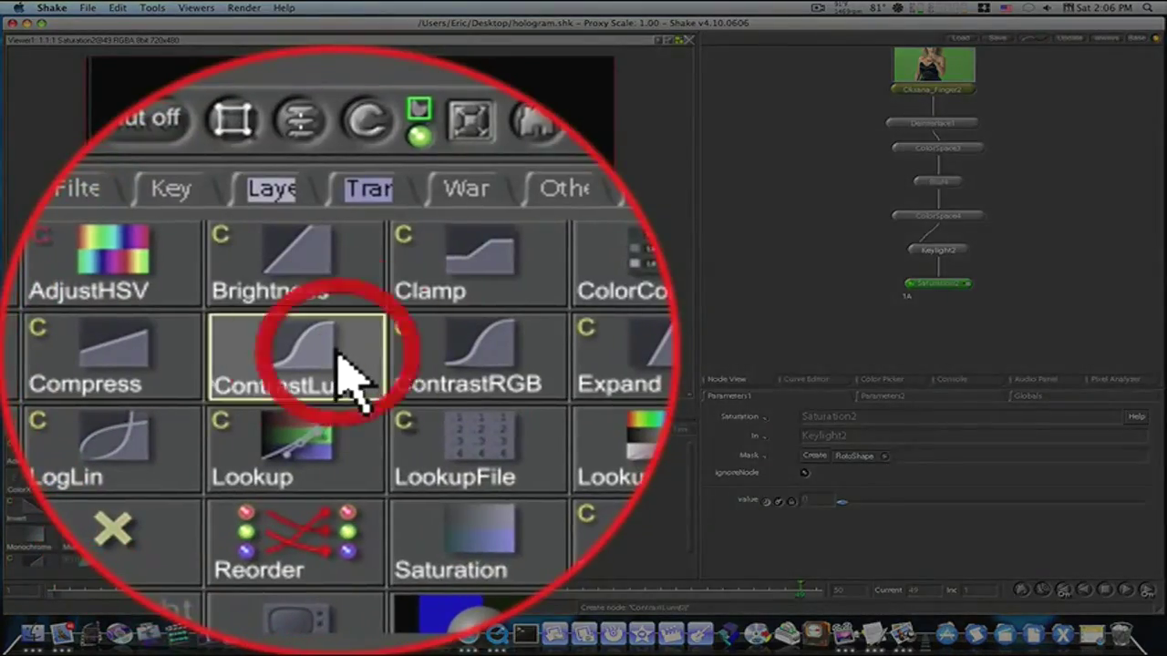
pyautogui.moveTo(828, 352); pyautogui.dragTo(895, 503)
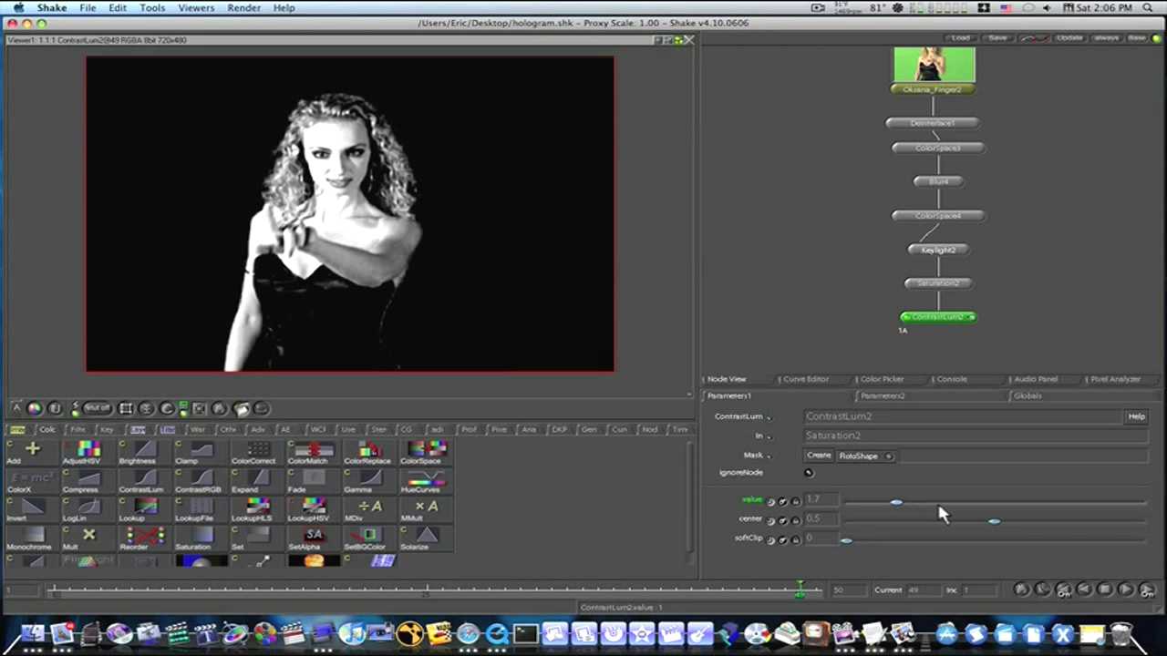
pyautogui.moveTo(995, 527); pyautogui.dragTo(946, 534)
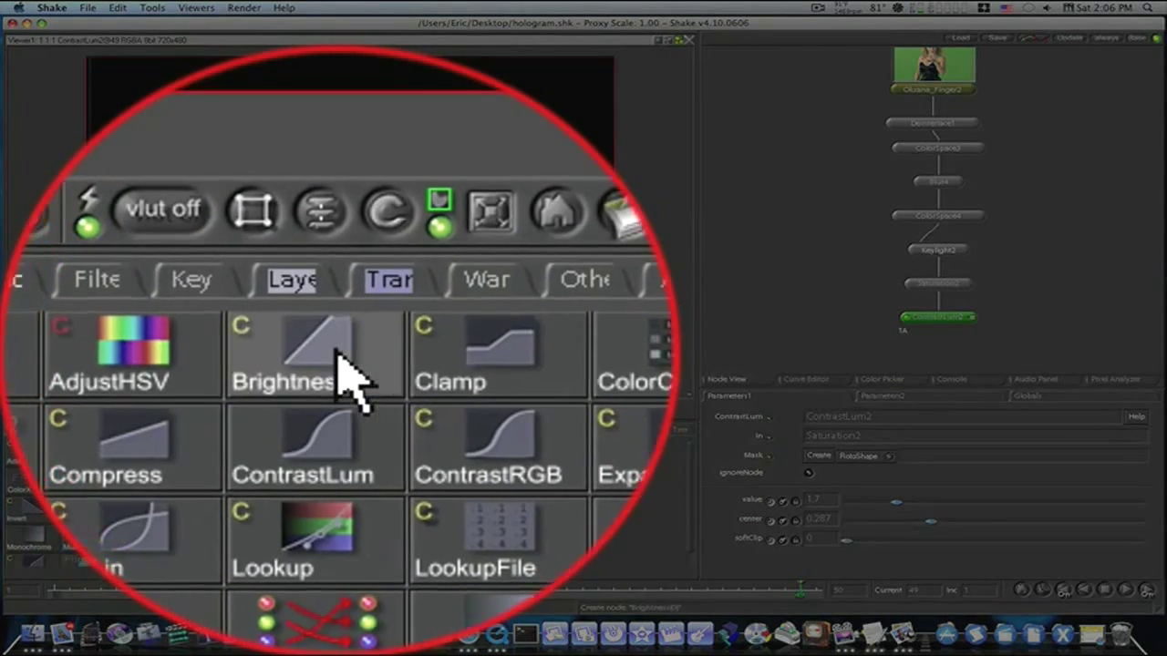
# - Add Brightness2 at 1.1, then Mult2 coloured lavender (0.6865, 0.6266, 1)
pyautogui.click(351, 374)
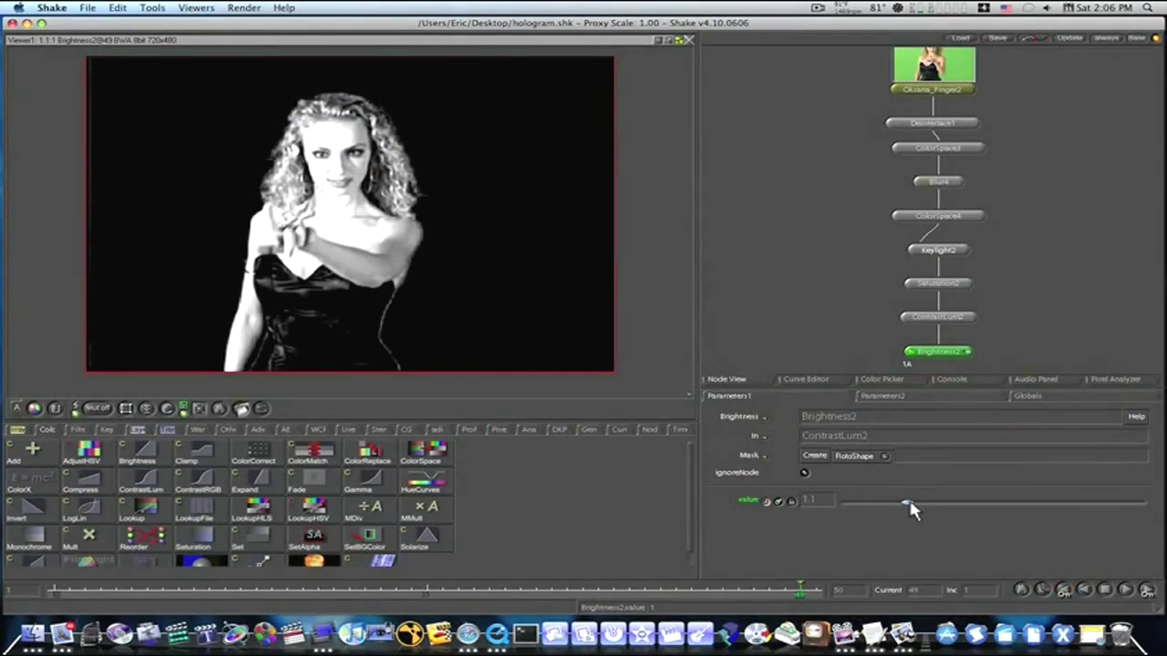
pyautogui.moveTo(902, 501); pyautogui.dragTo(910, 504)
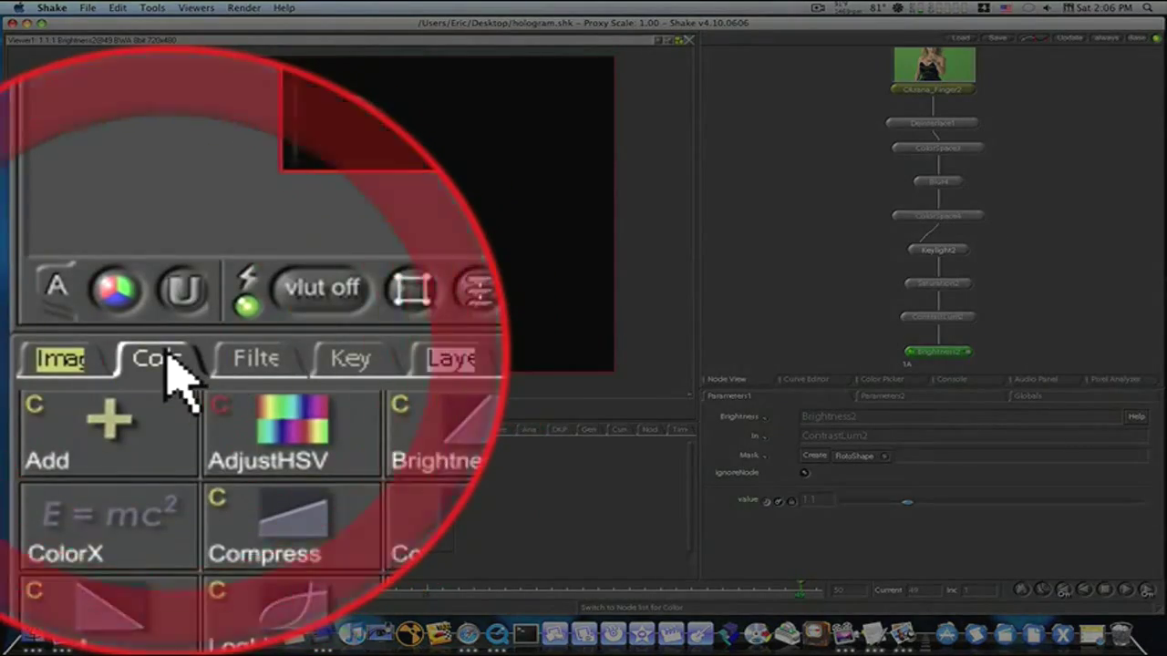
pyautogui.click(273, 364)
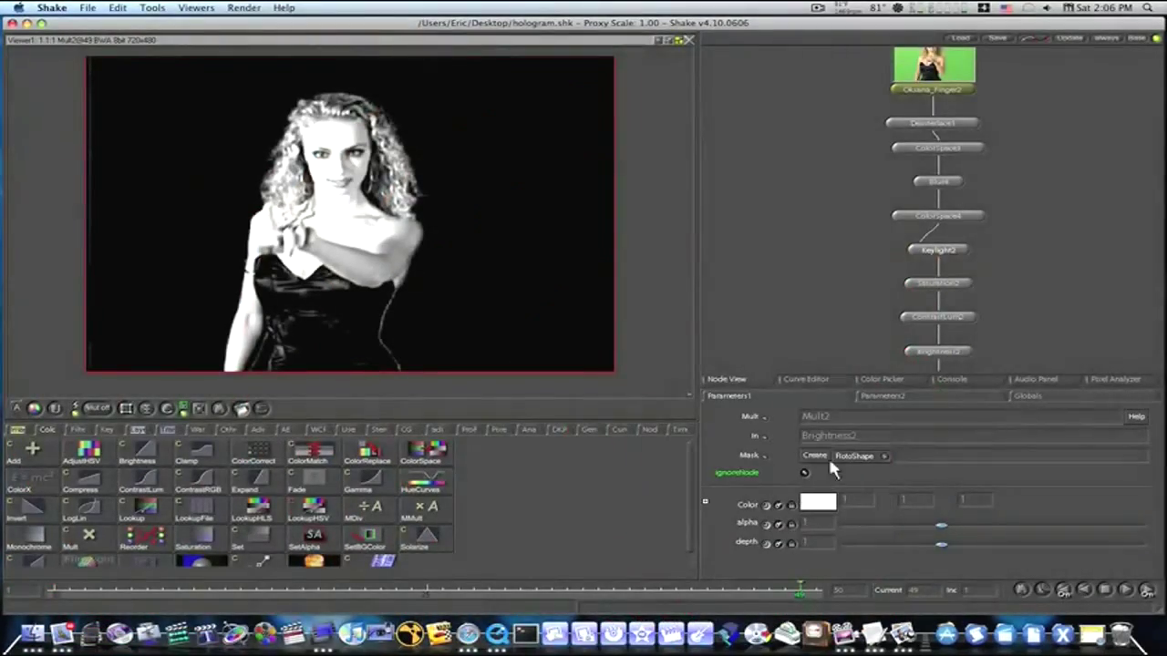
pyautogui.moveTo(820, 308); pyautogui.dragTo(828, 198)
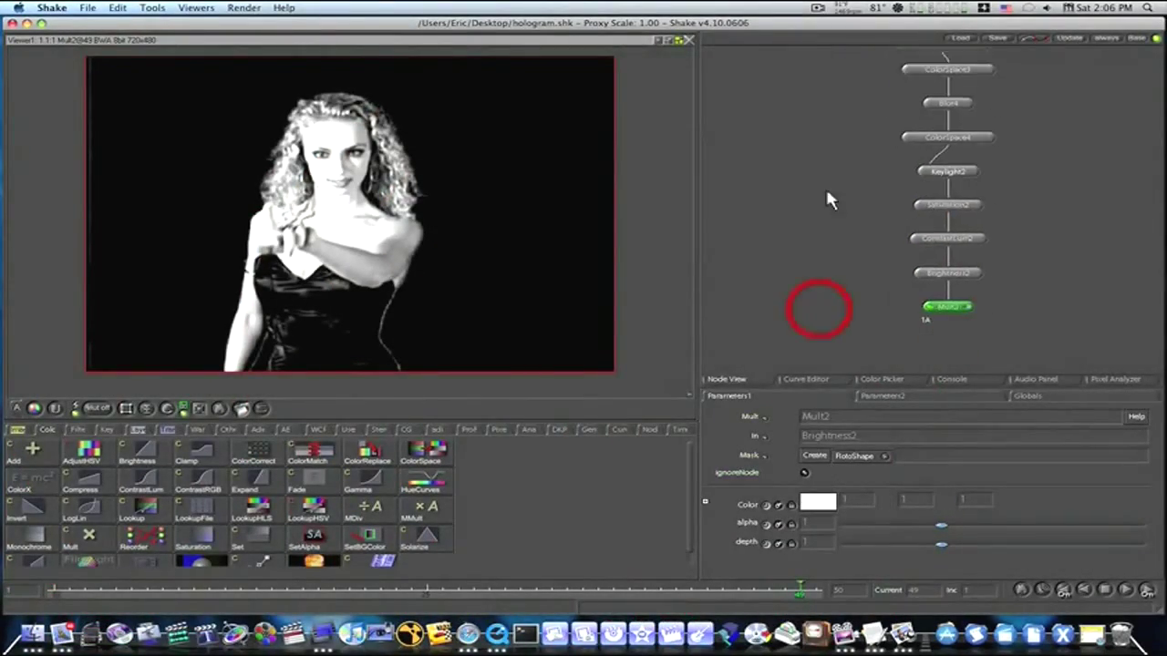
pyautogui.click(817, 499)
pyautogui.moveTo(789, 210); pyautogui.dragTo(772, 197)
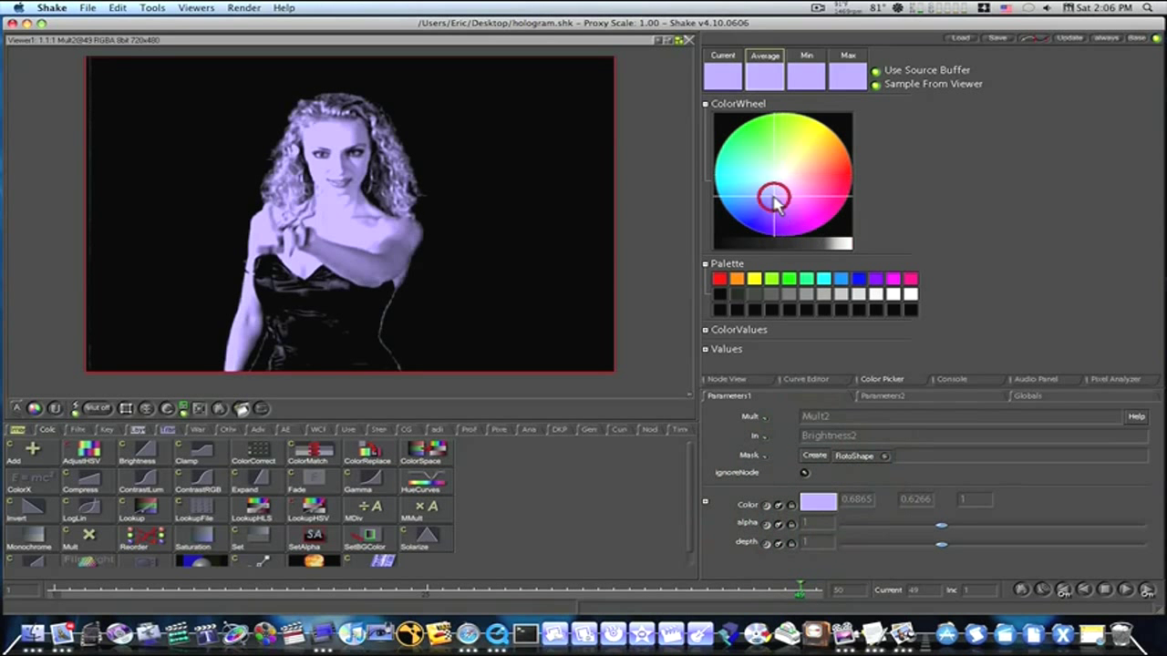
pyautogui.click(726, 379)
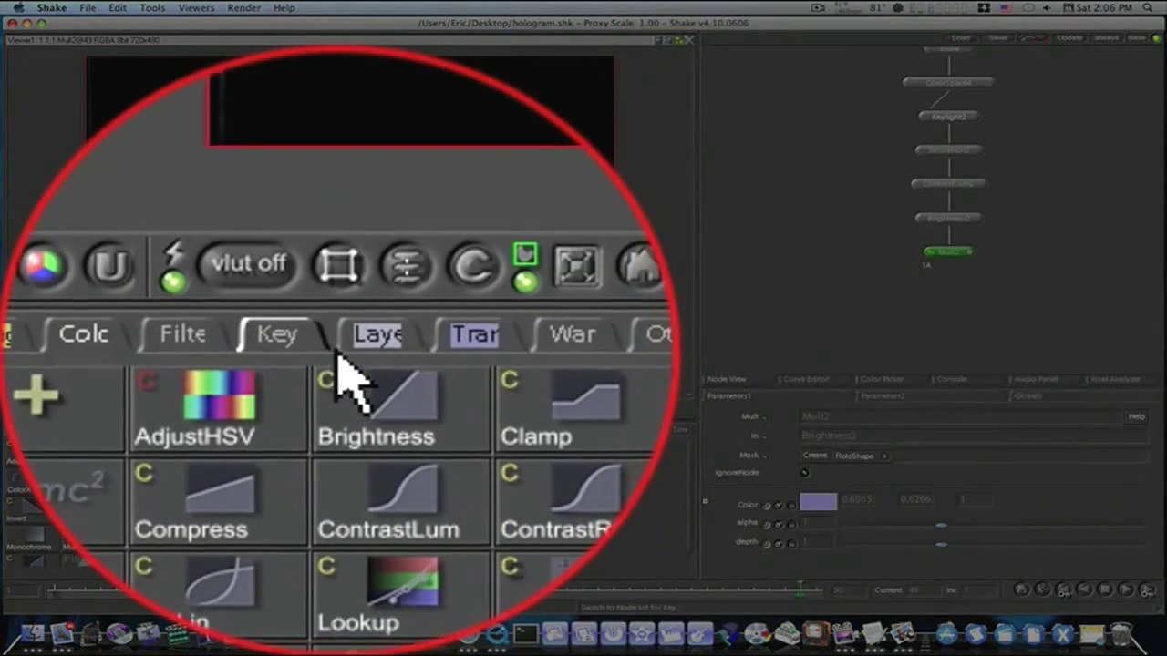
# - Branch a Screen2 node off Mult2
pyautogui.click(339, 355)
pyautogui.rightClick(358, 355)
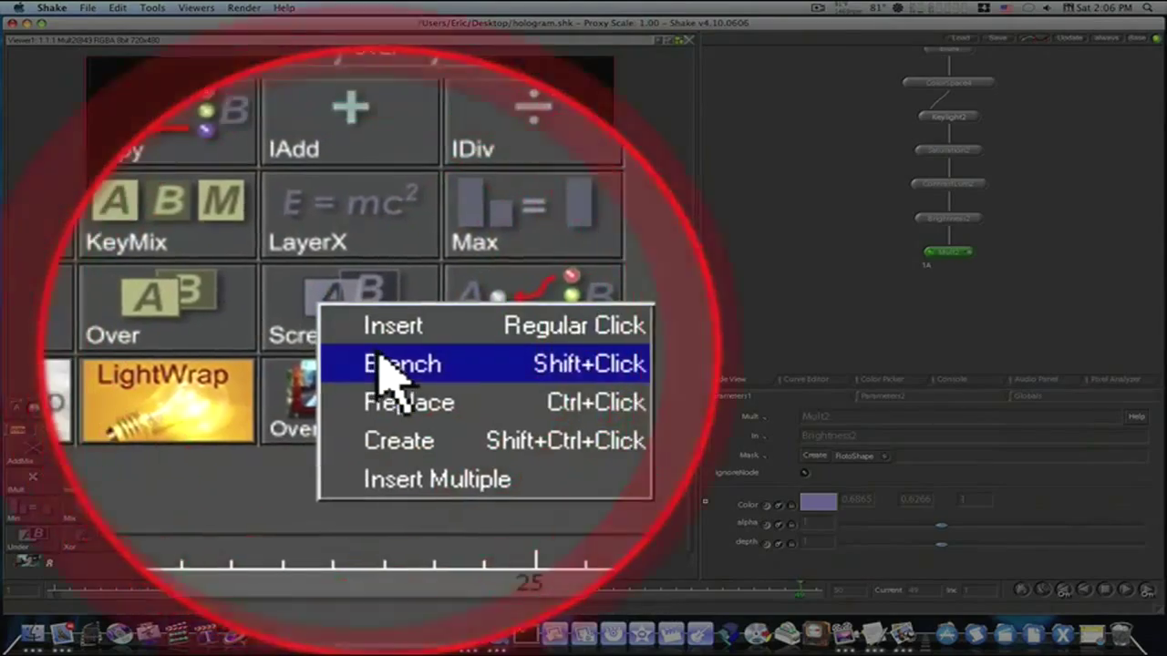
pyautogui.click(391, 364)
# - Branch a Blur5 node off Mult2 with a 45-pixel blur
pyautogui.click(954, 255)
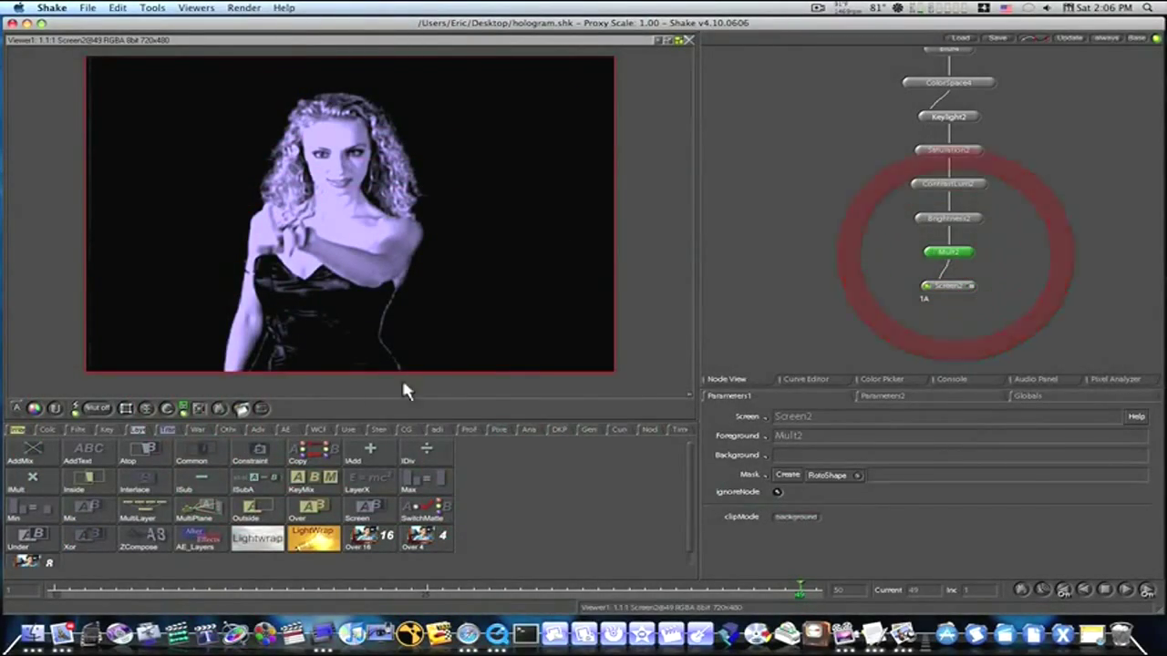
pyautogui.click(78, 430)
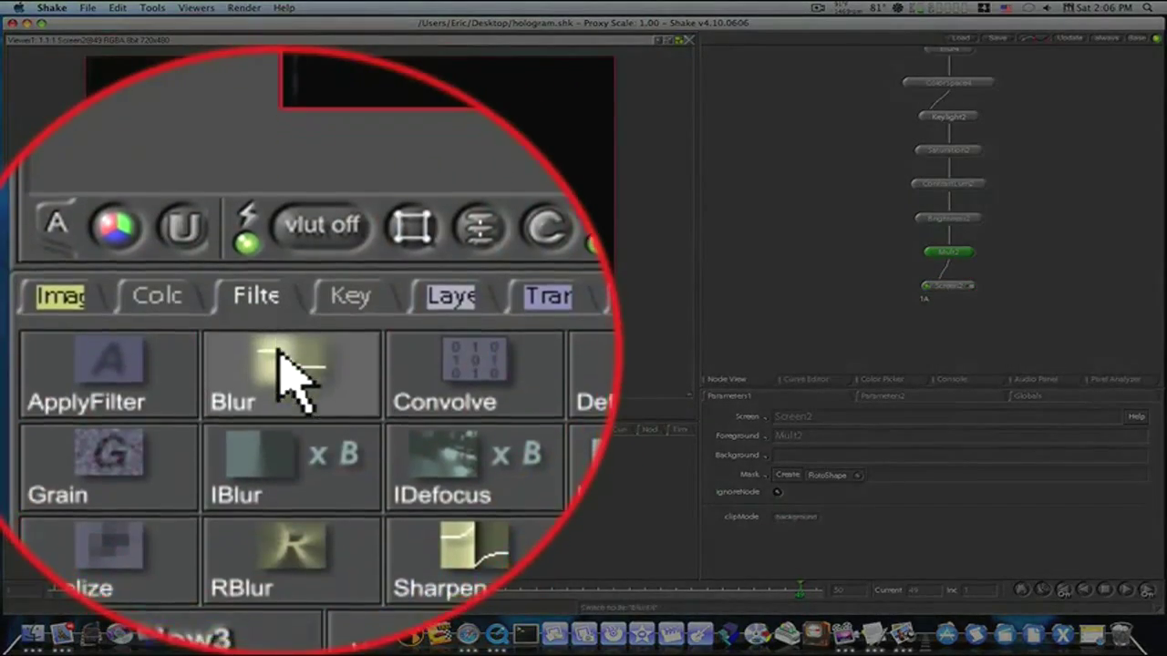
pyautogui.rightClick(313, 360)
pyautogui.click(339, 363)
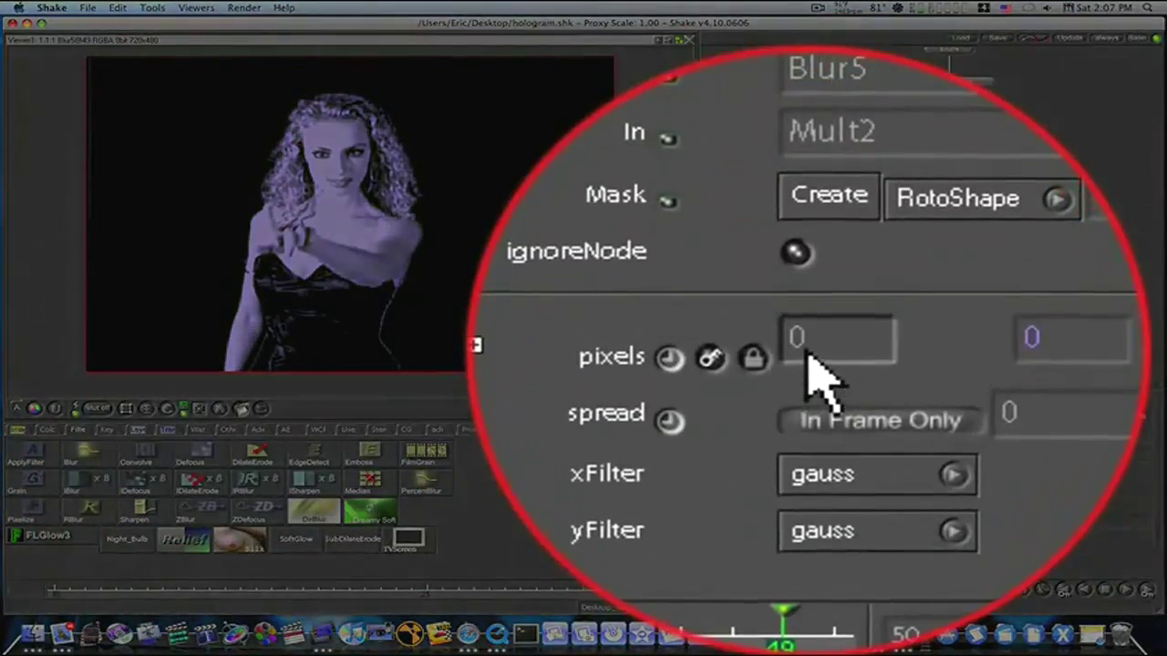
pyautogui.click(807, 499)
pyautogui.press('BackSpace')
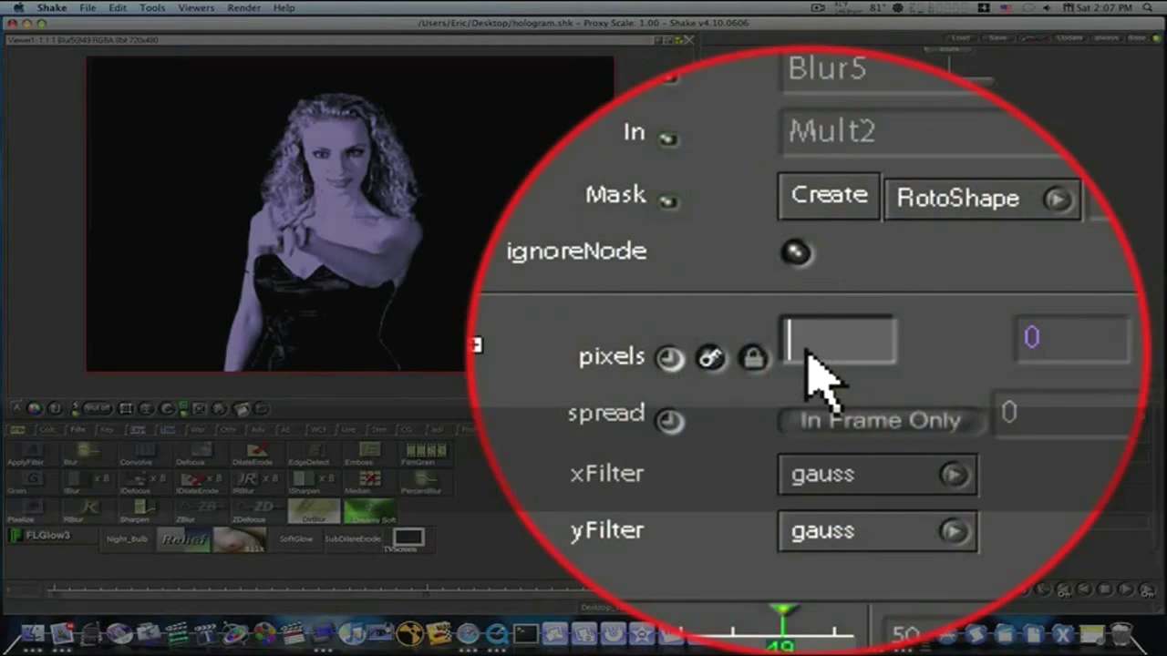
pyautogui.write('45')
pyautogui.press('Return')
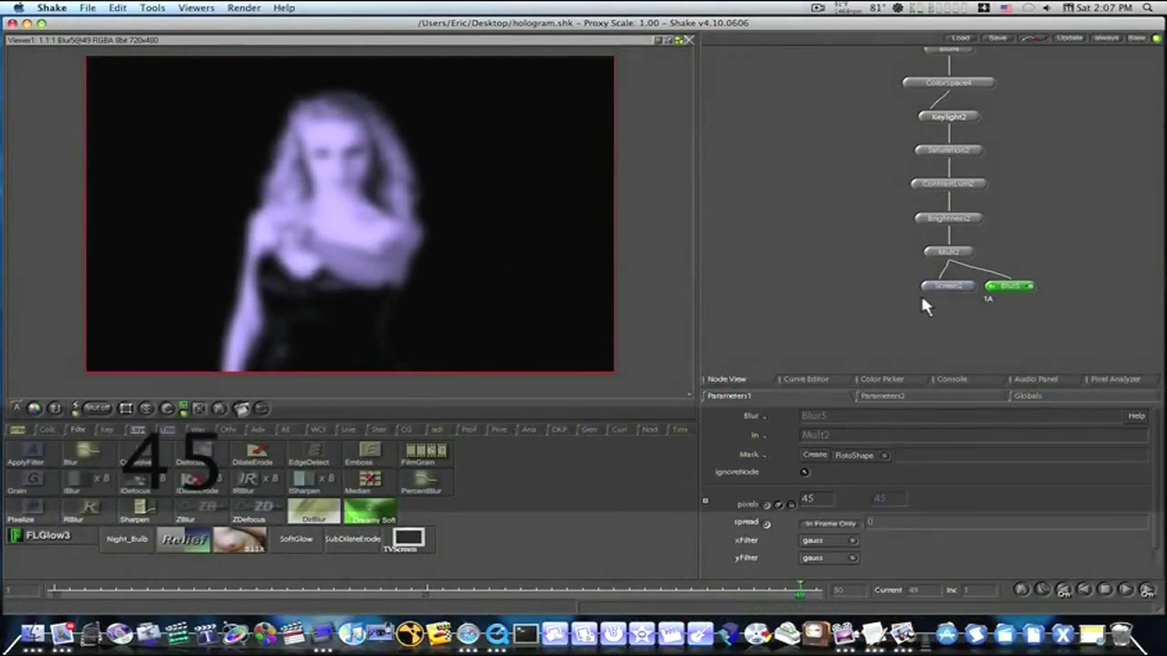
# - Place Screen2 under Mult2, feed Blur5 into its second input, and view the result
pyautogui.moveTo(947, 295); pyautogui.dragTo(953, 325)
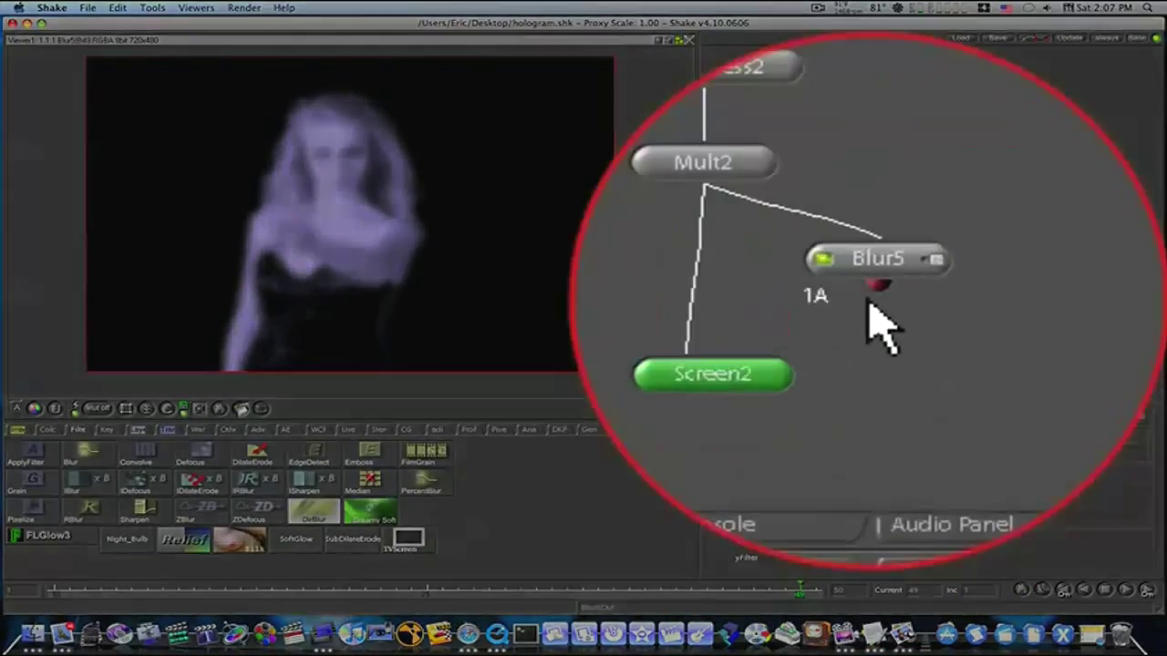
pyautogui.moveTo(1008, 296); pyautogui.dragTo(965, 317)
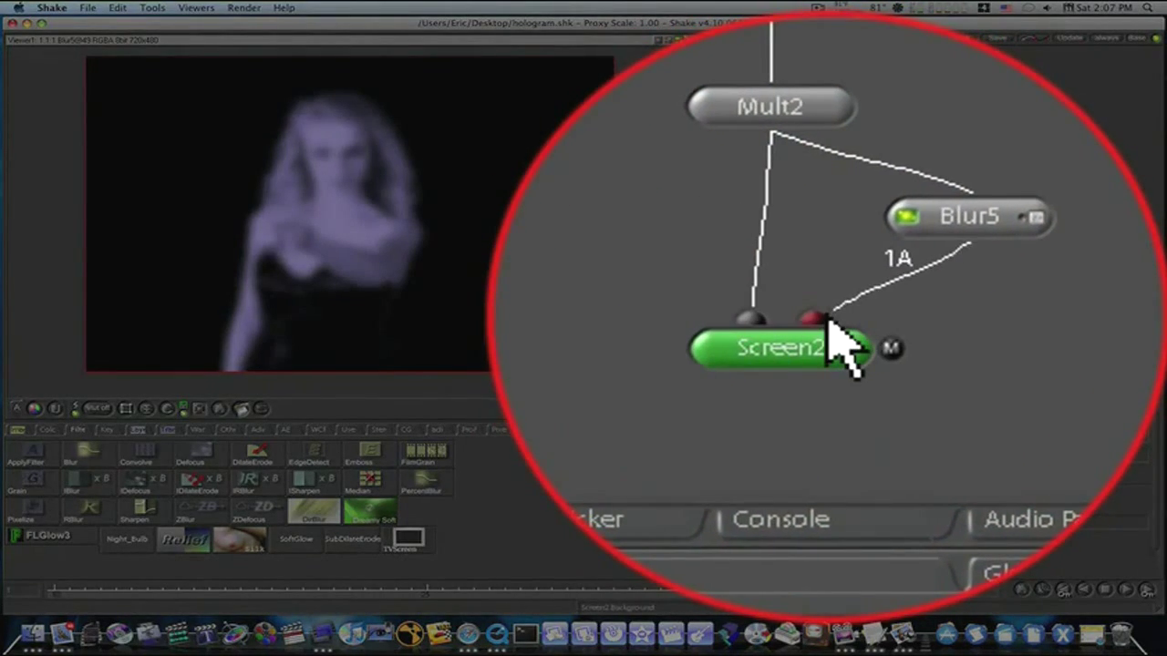
pyautogui.click(929, 325)
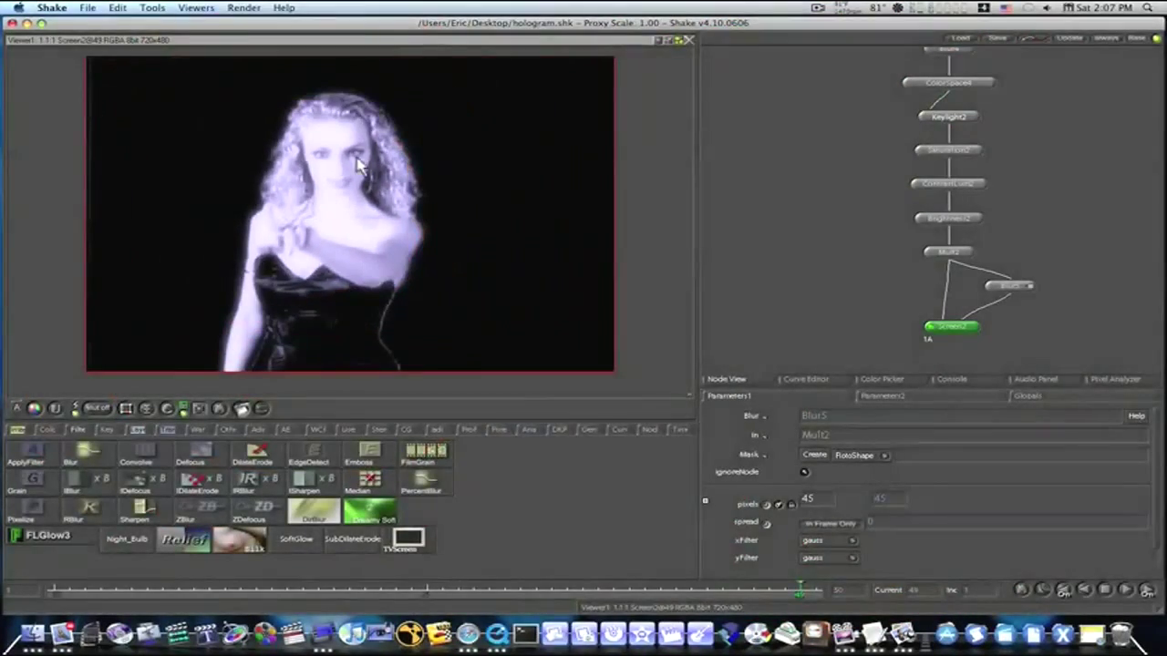
pyautogui.moveTo(701, 242); pyautogui.dragTo(710, 153)
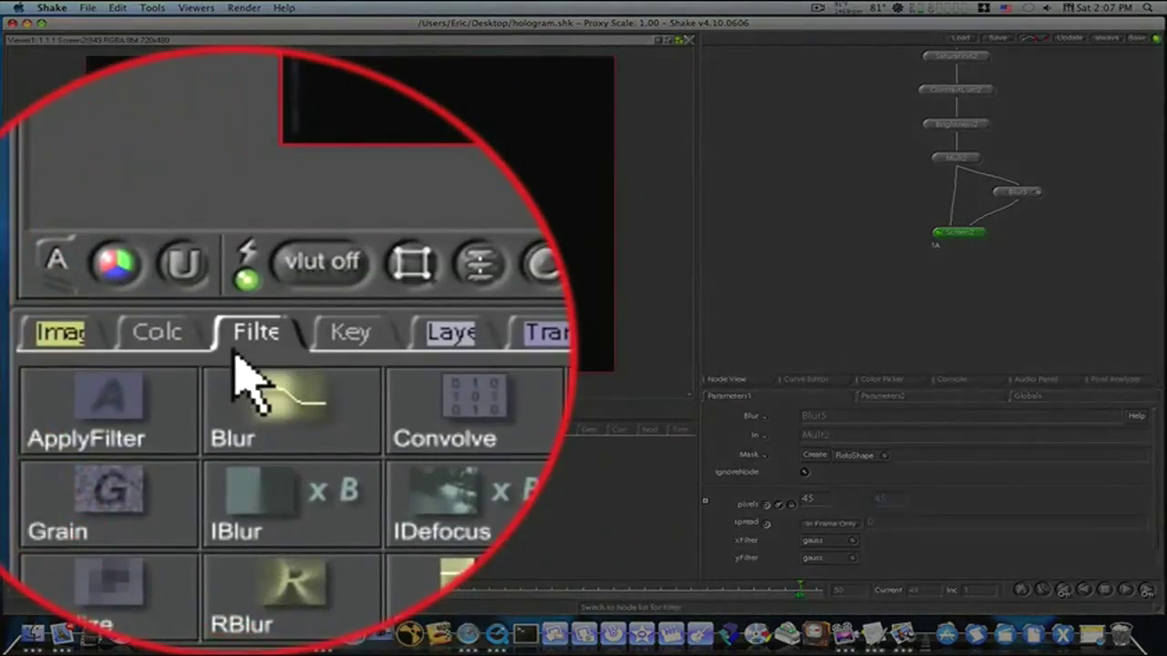
# - Add Fade2 after Screen2 at value 0.582, then create a Checker2 checkerboard node
pyautogui.click(47, 430)
pyautogui.click(297, 479)
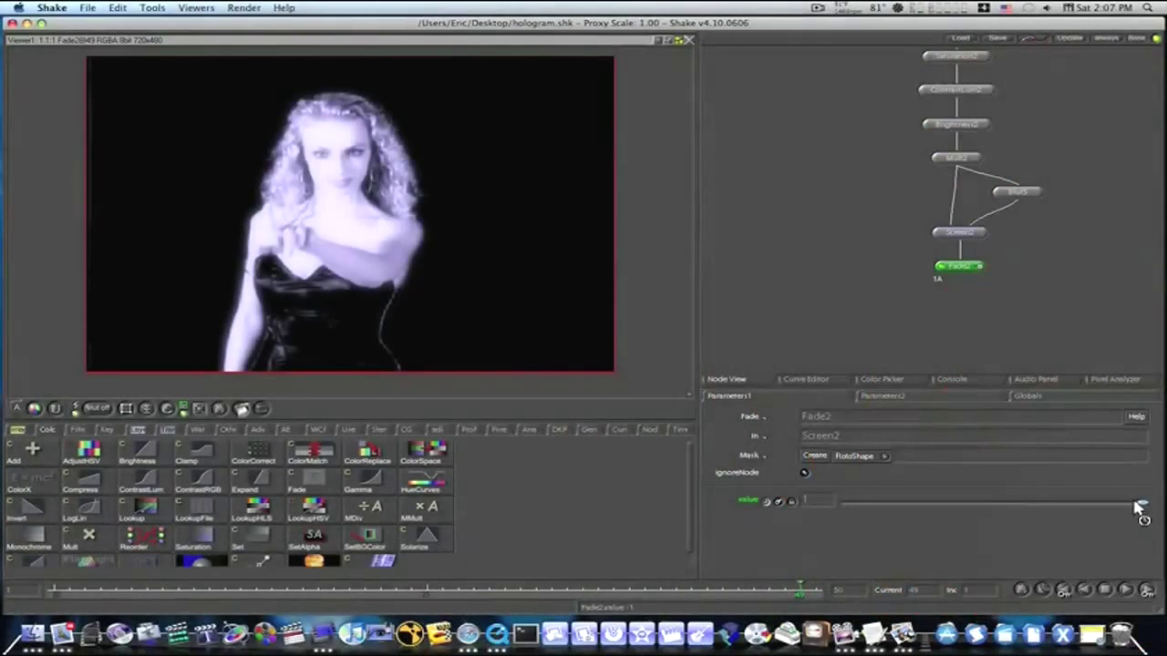
pyautogui.moveTo(1139, 508); pyautogui.dragTo(1028, 512)
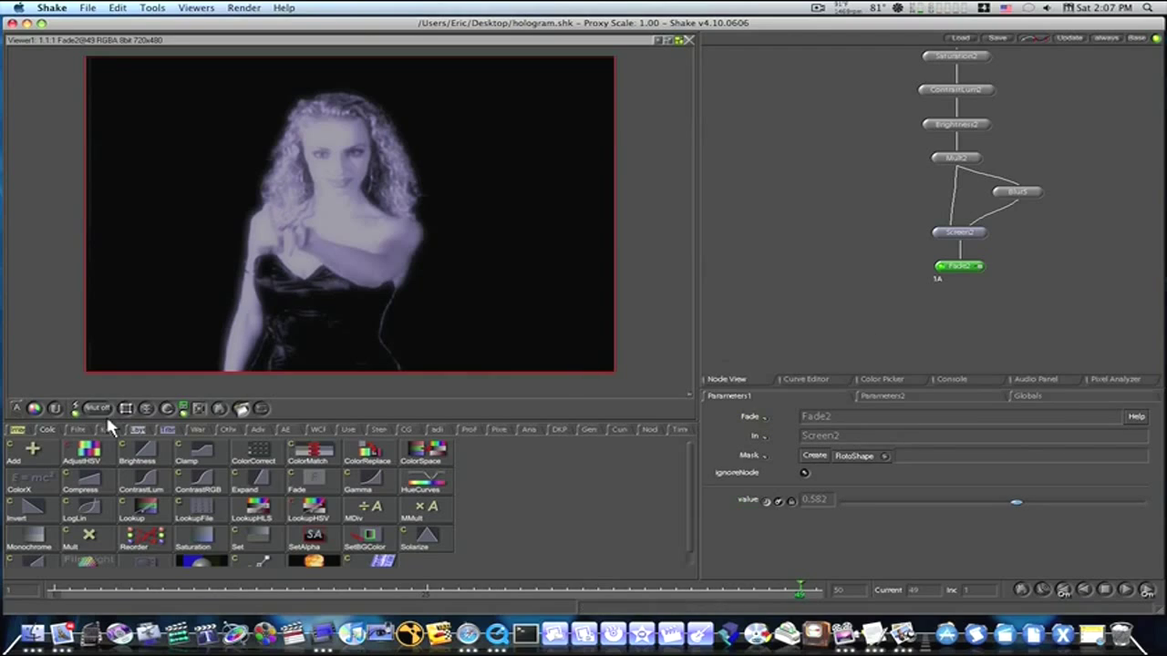
pyautogui.click(16, 429)
pyautogui.click(33, 452)
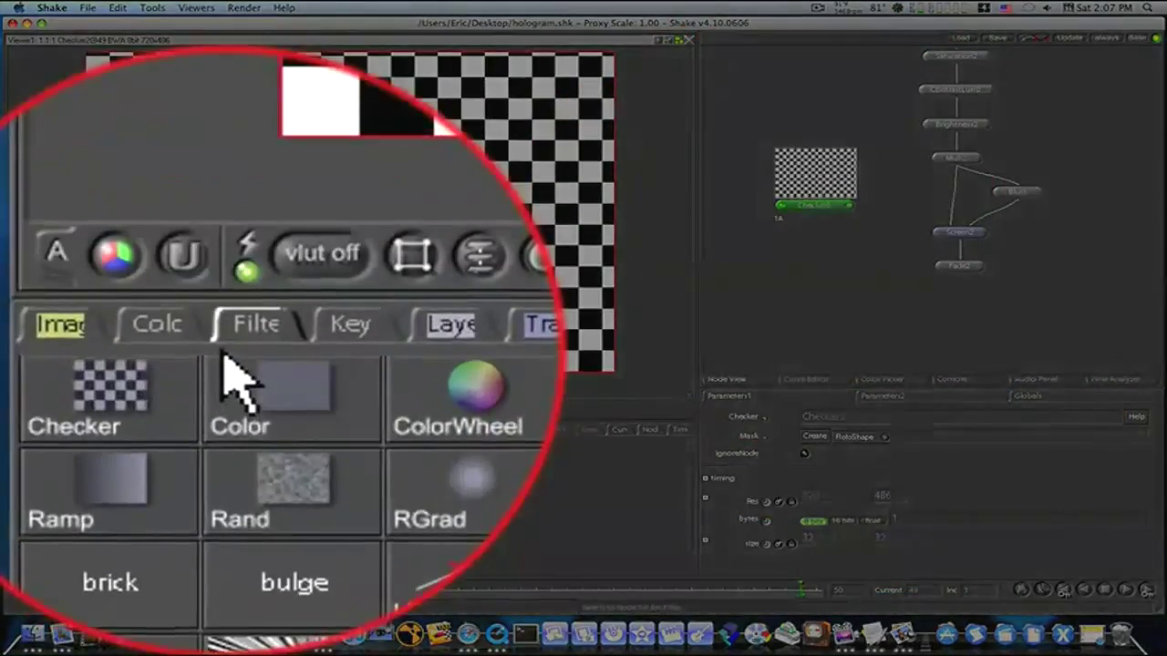
# - Add Blur6 under Checker2 with a 10-pixel blur
pyautogui.click(77, 429)
pyautogui.click(84, 451)
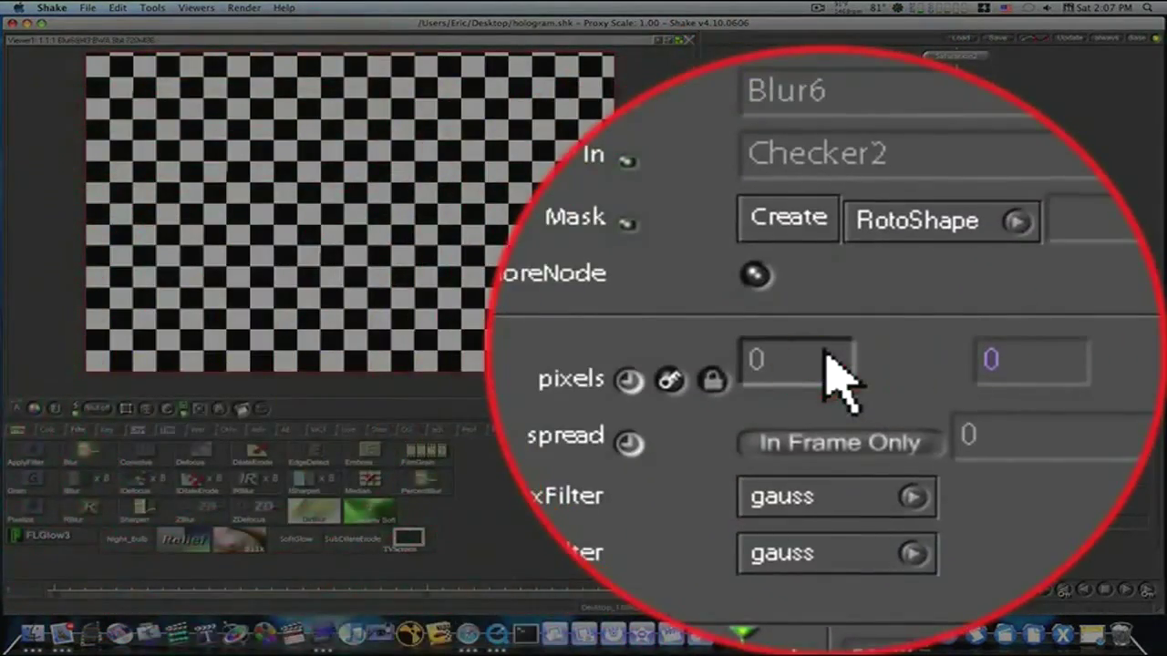
pyautogui.click(828, 373)
pyautogui.write('10')
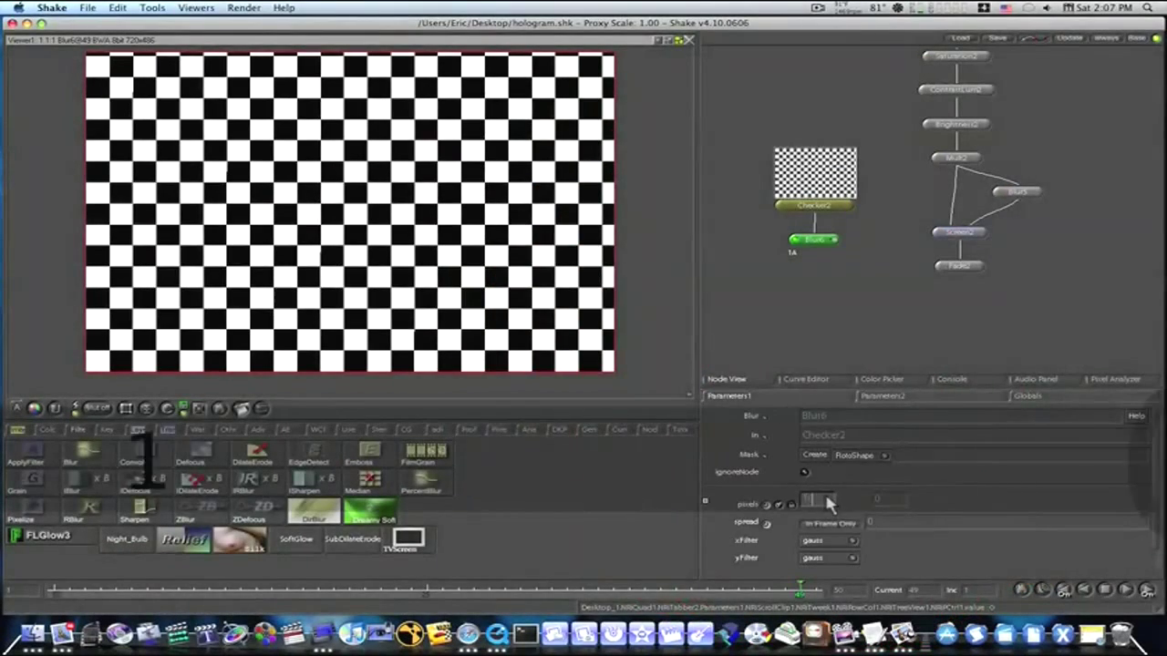
pyautogui.press('Return')
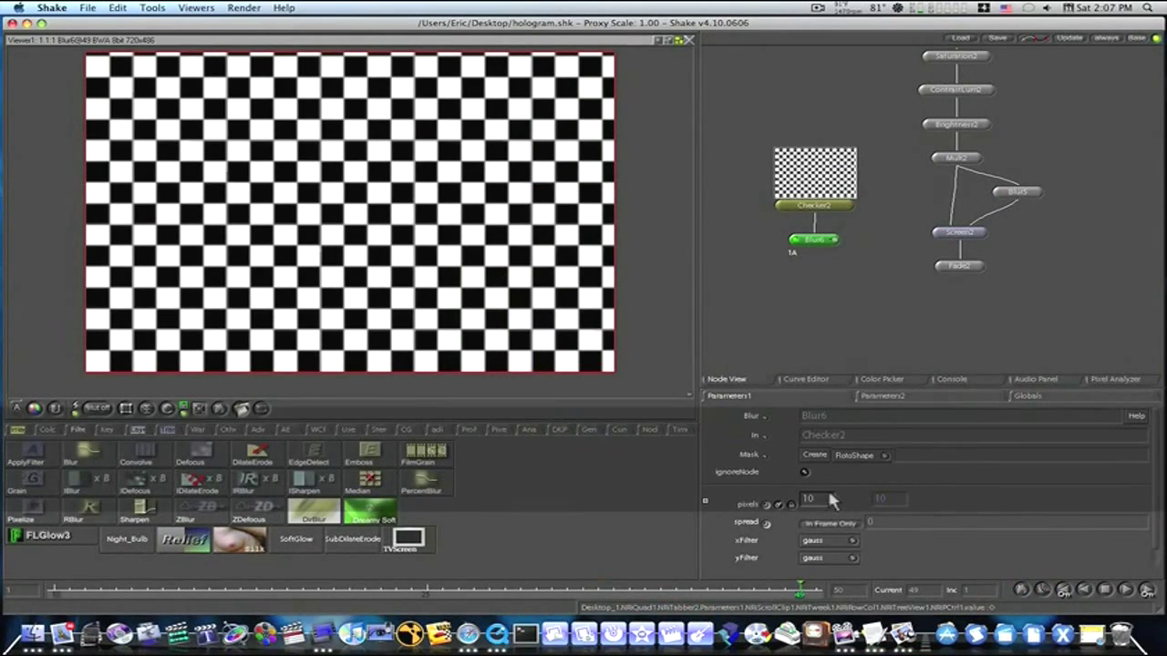
# - Set Checker2's xSize to 233 and ySize to 2 for thin horizontal stripes
pyautogui.click(853, 206)
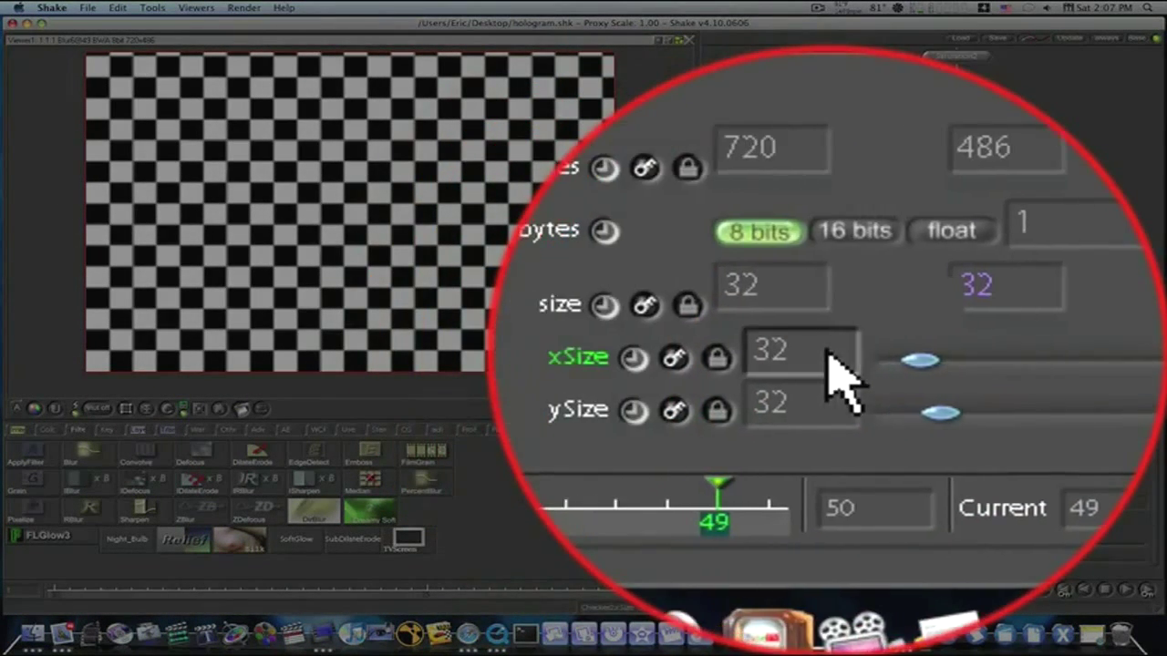
pyautogui.click(832, 369)
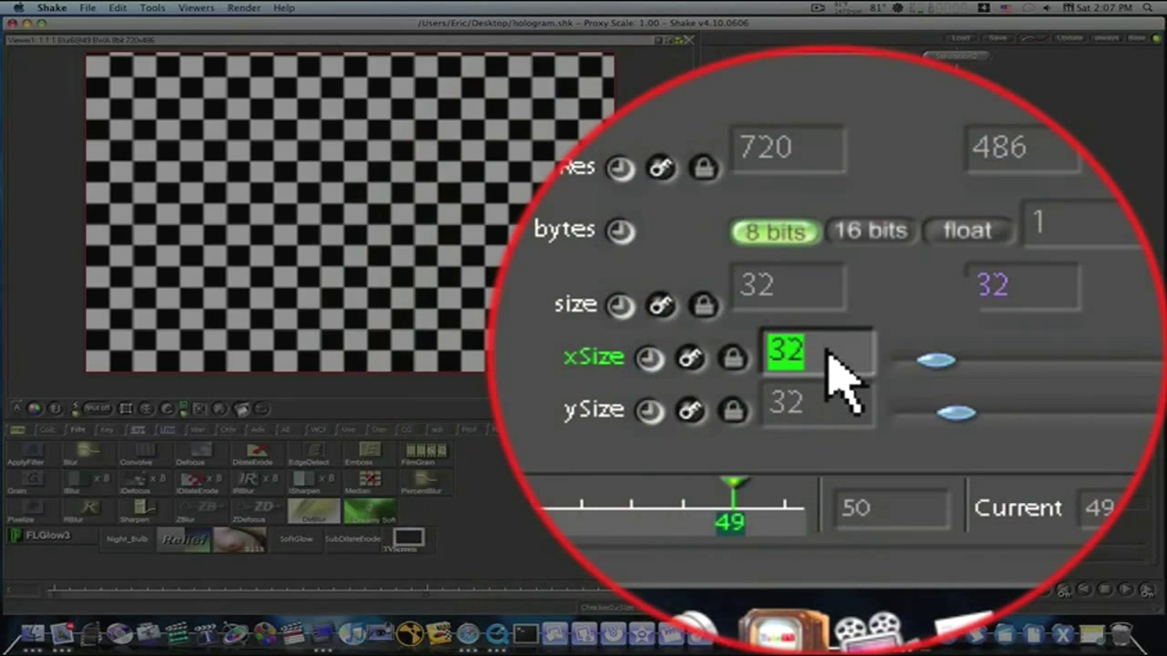
pyautogui.write('233')
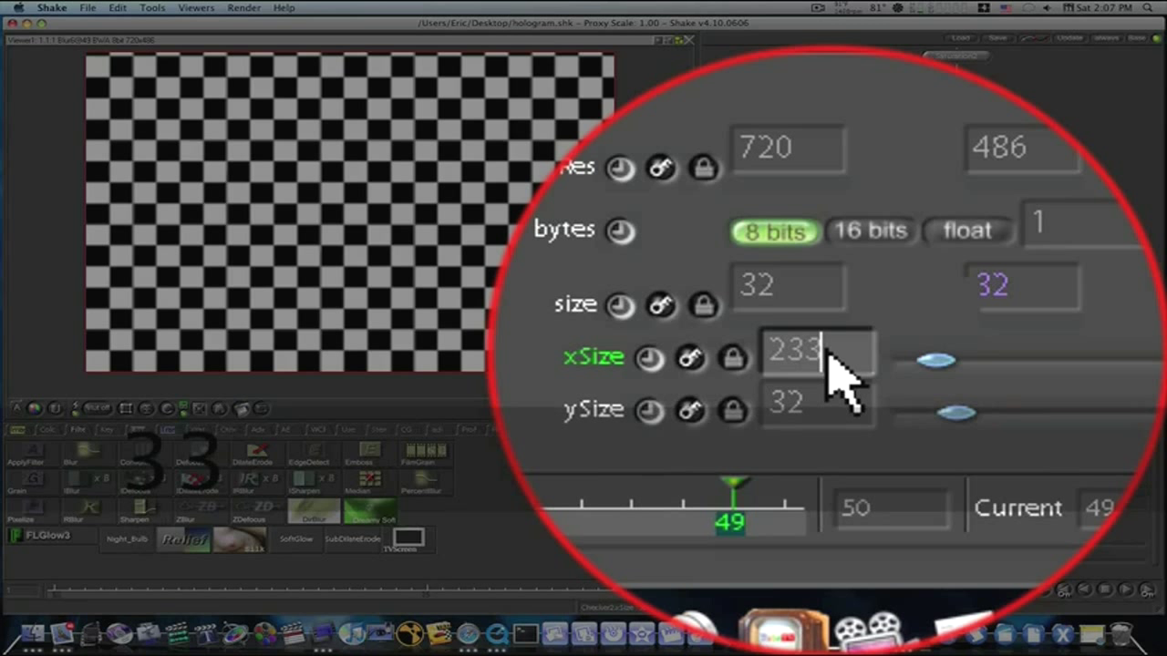
pyautogui.press('Tab')
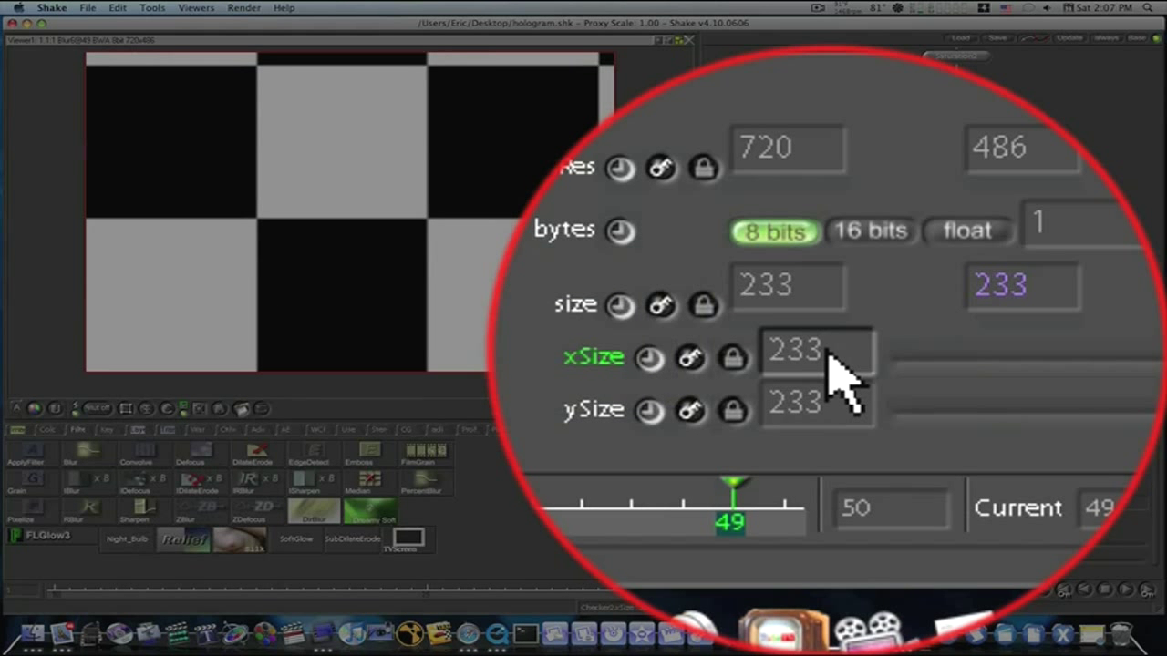
pyautogui.click(831, 370)
pyautogui.write('2')
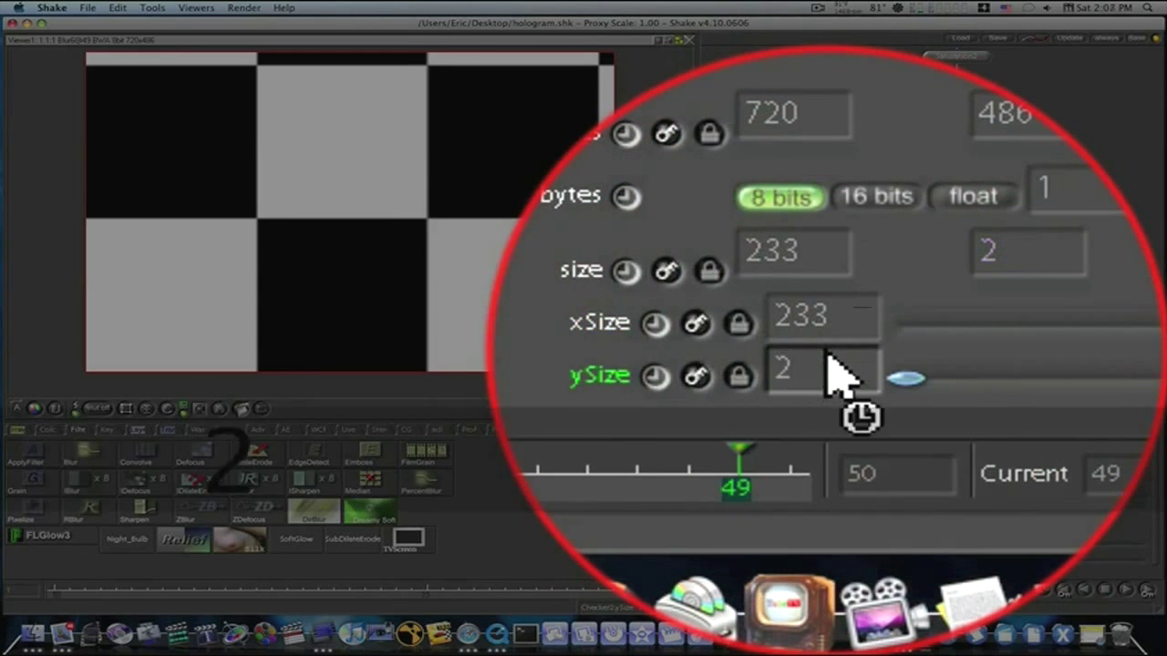
pyautogui.press('Return')
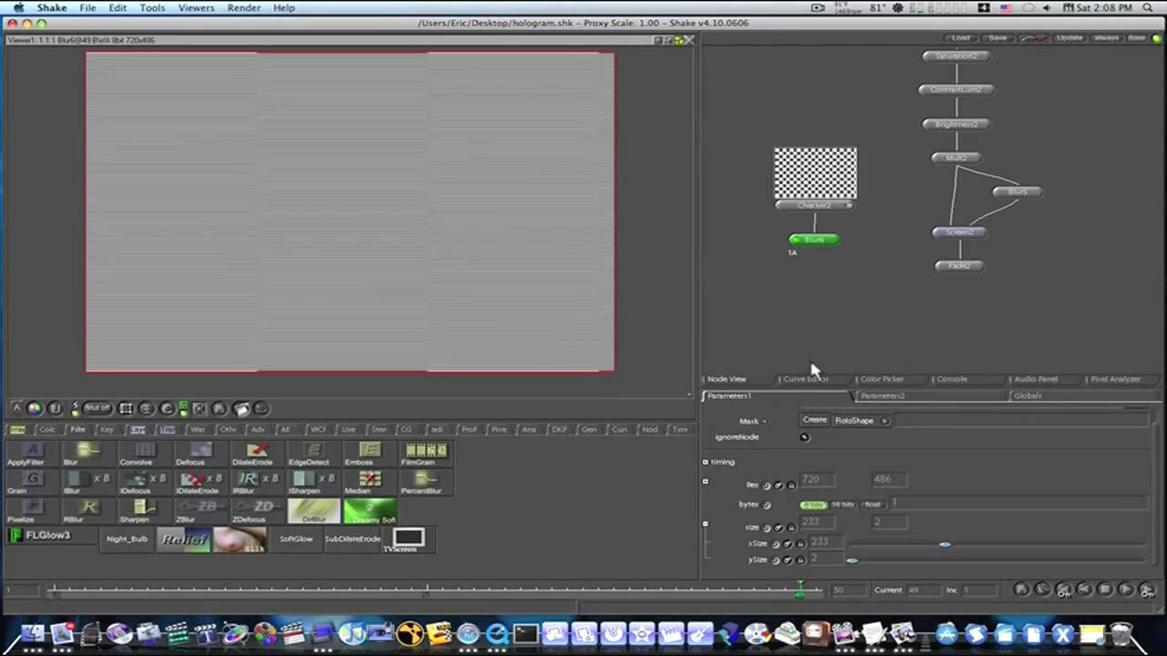
# - Change Blur6's pixels amount to 5
pyautogui.click(841, 241)
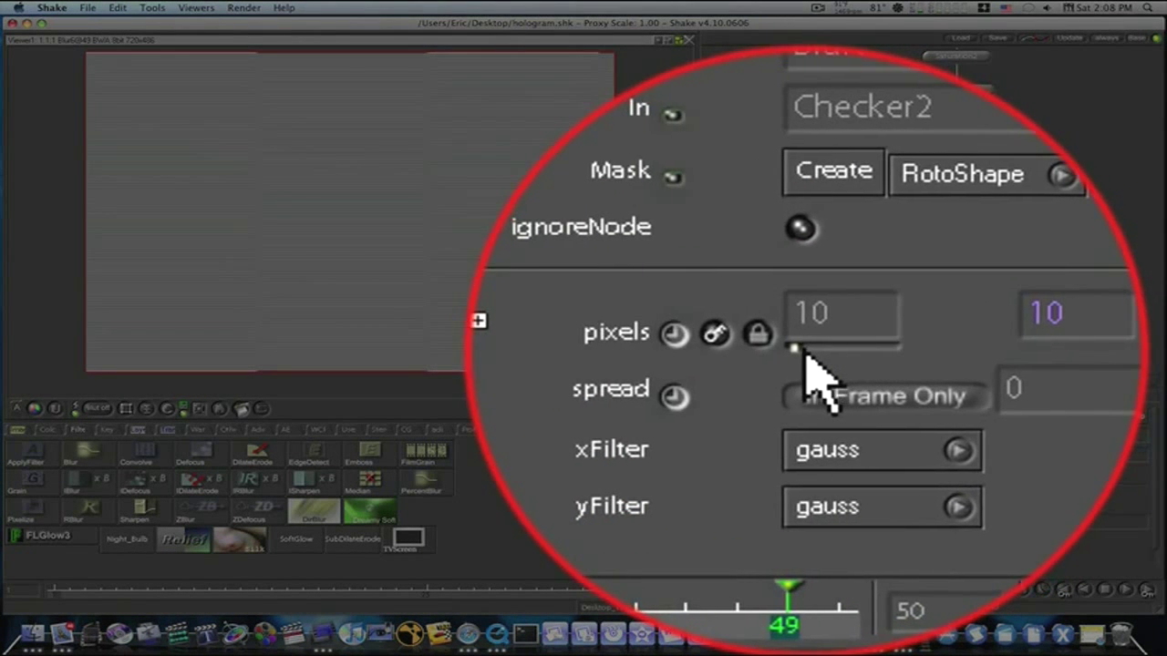
pyautogui.moveTo(804, 355); pyautogui.dragTo(806, 357)
pyautogui.click(807, 356)
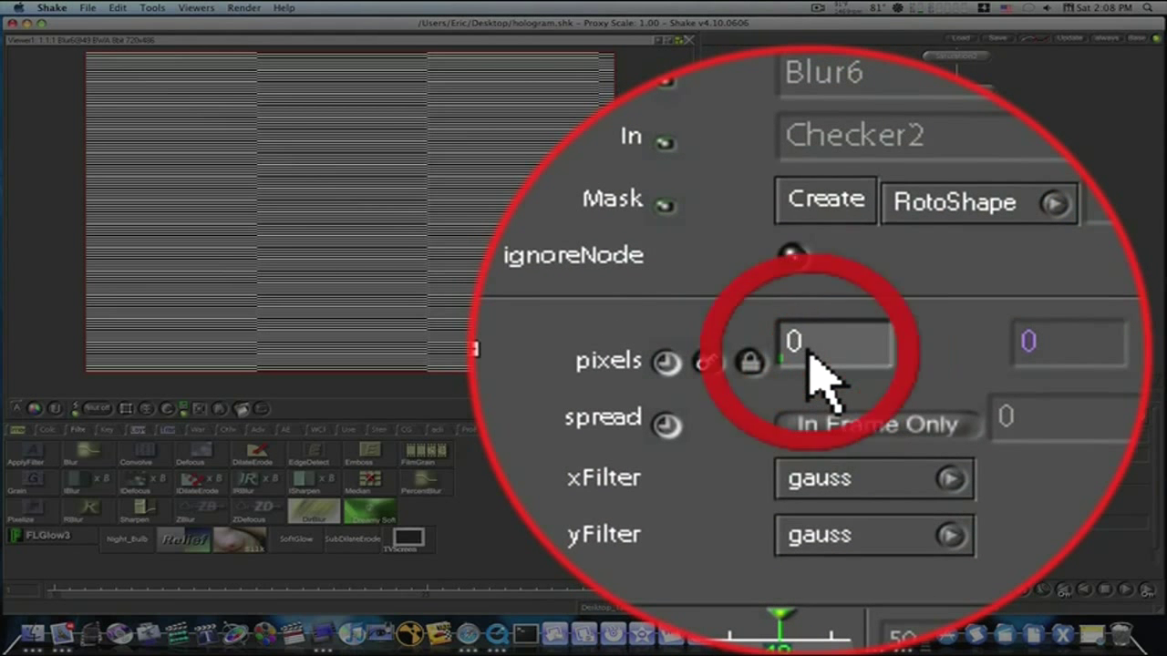
pyautogui.press('BackSpace')
pyautogui.write('3')
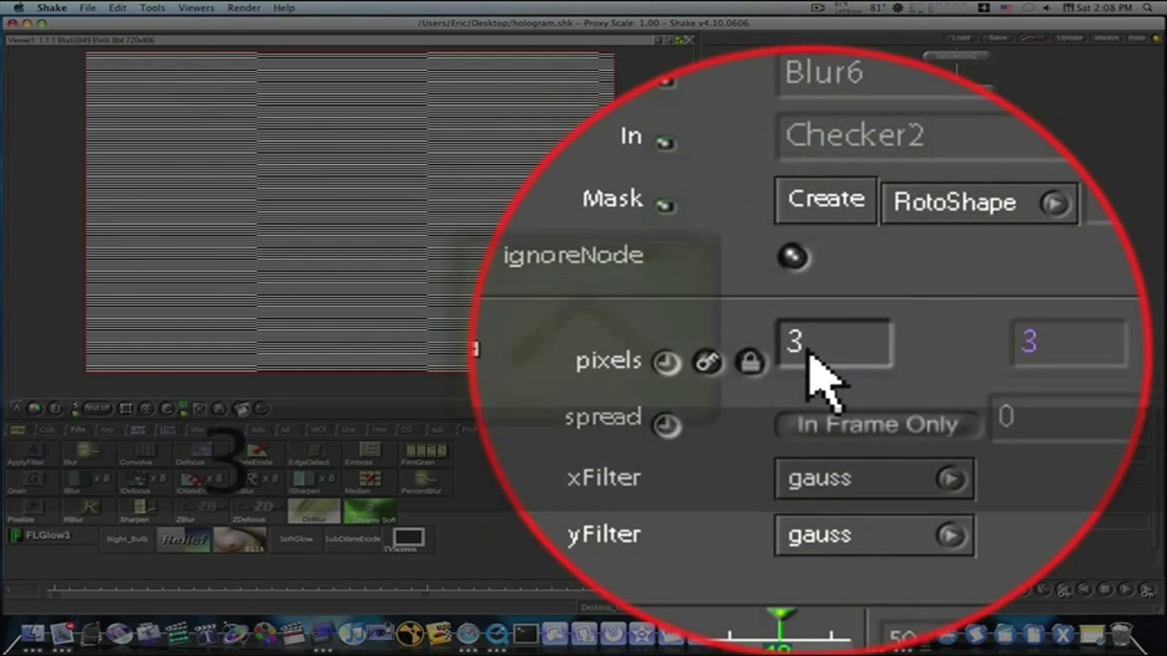
pyautogui.press('Return')
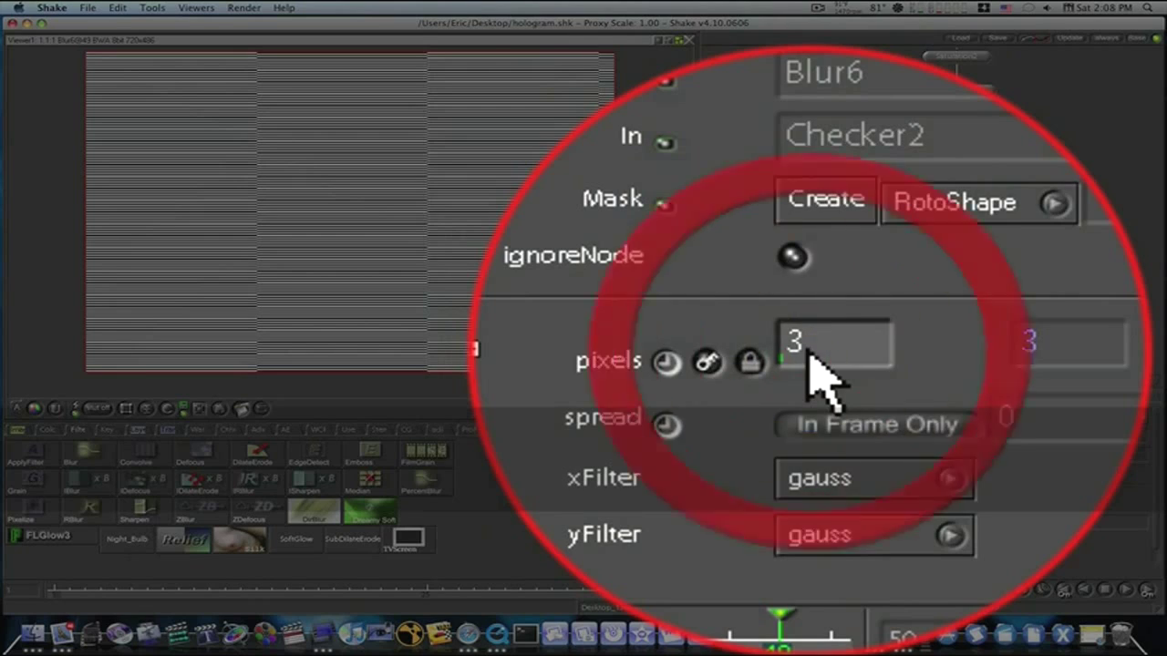
pyautogui.press('BackSpace')
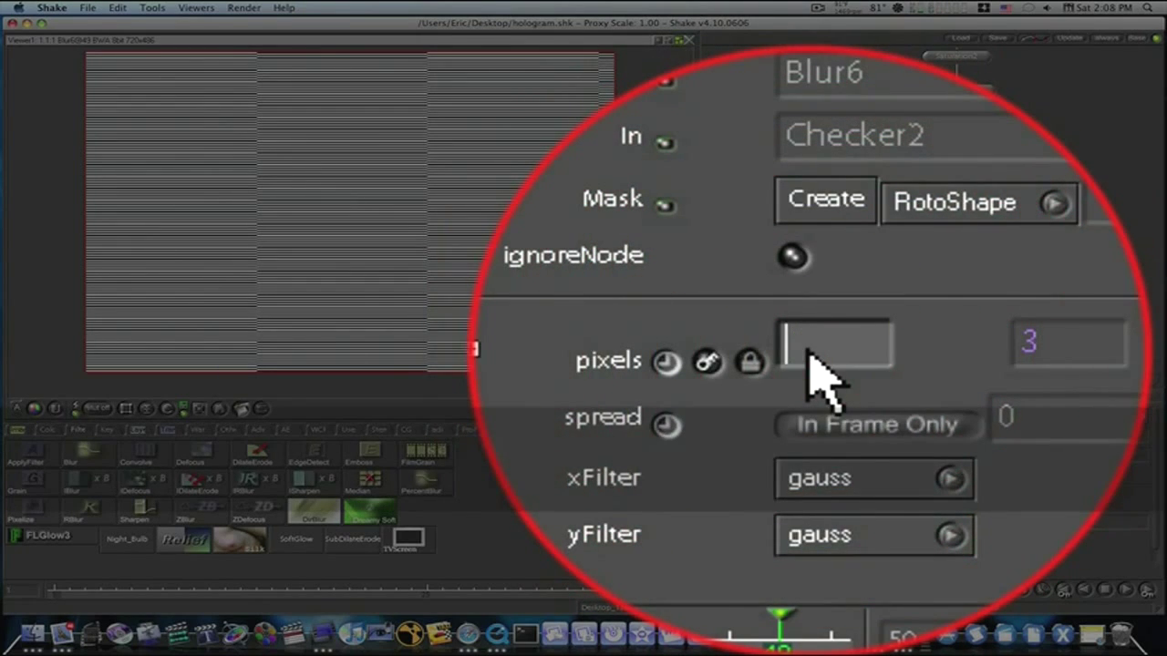
pyautogui.write('5')
pyautogui.press('Return')
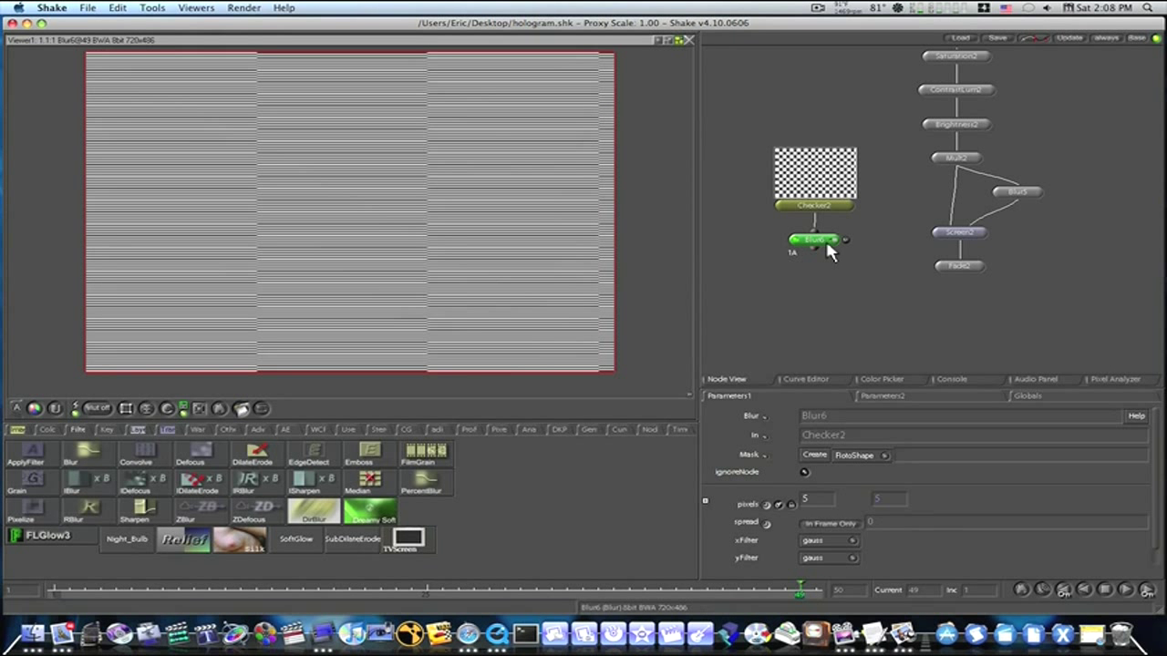
# - View Fade2 with the Blur6 stripe mask and scrub frames to preview the scan lines
pyautogui.click(942, 267)
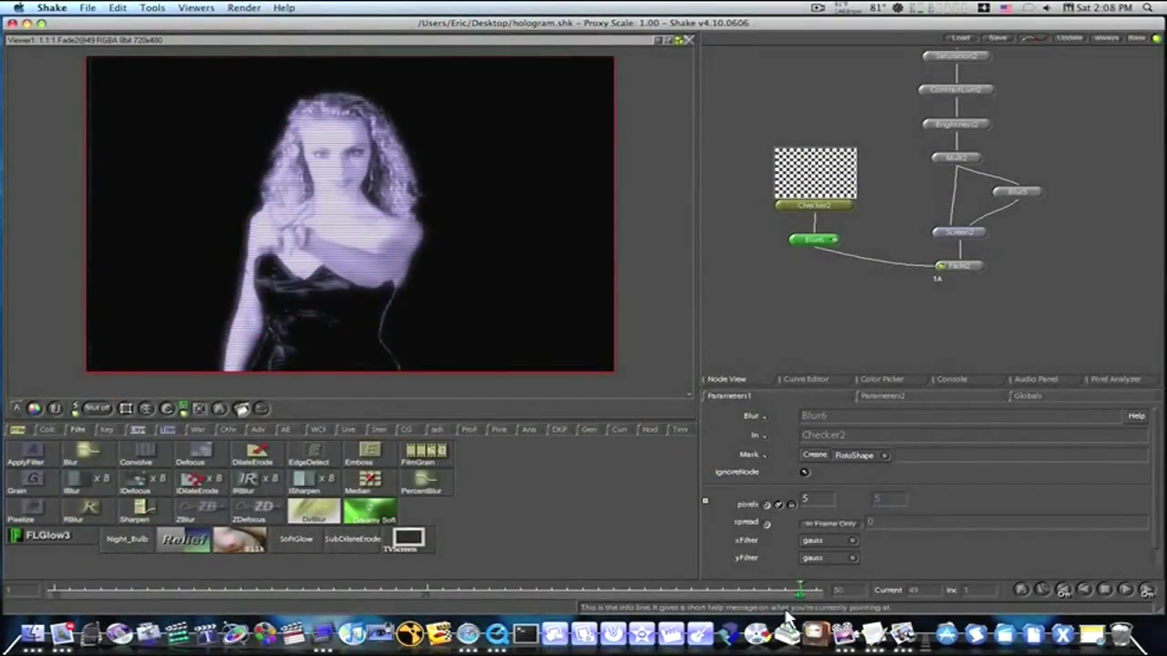
pyautogui.moveTo(768, 594); pyautogui.dragTo(260, 581)
pyautogui.moveTo(339, 594)
pyautogui.mouseDown()
pyautogui.moveTo(416, 594)
pyautogui.moveTo(195, 593)
pyautogui.moveTo(333, 595)
pyautogui.mouseUp()
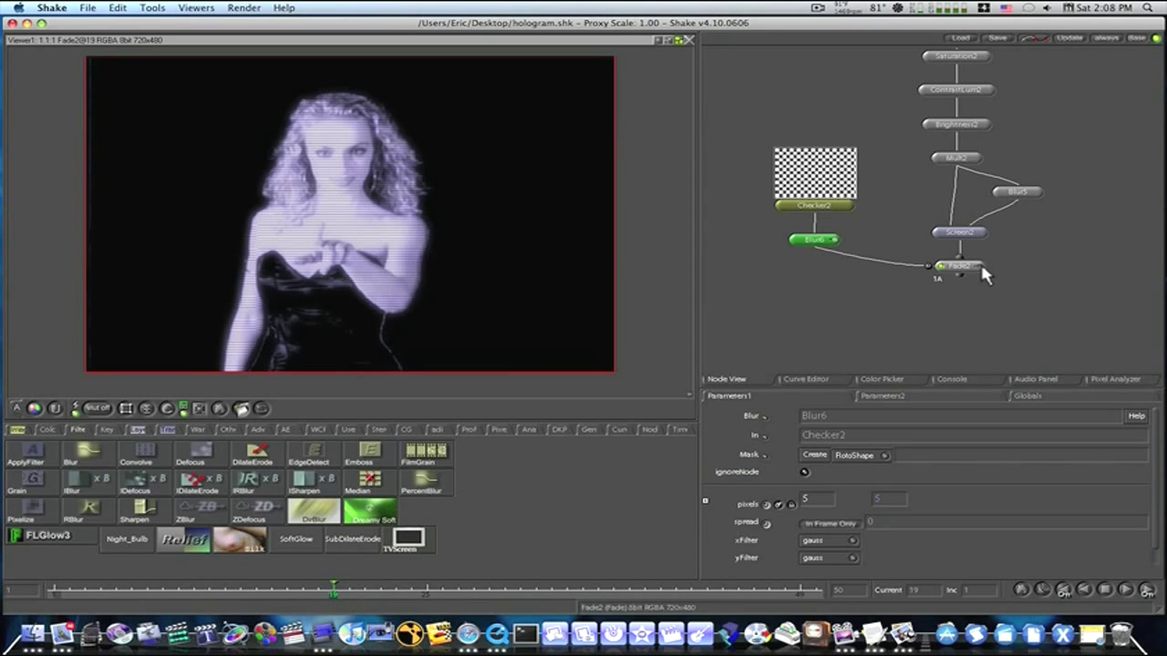
pyautogui.click(981, 268)
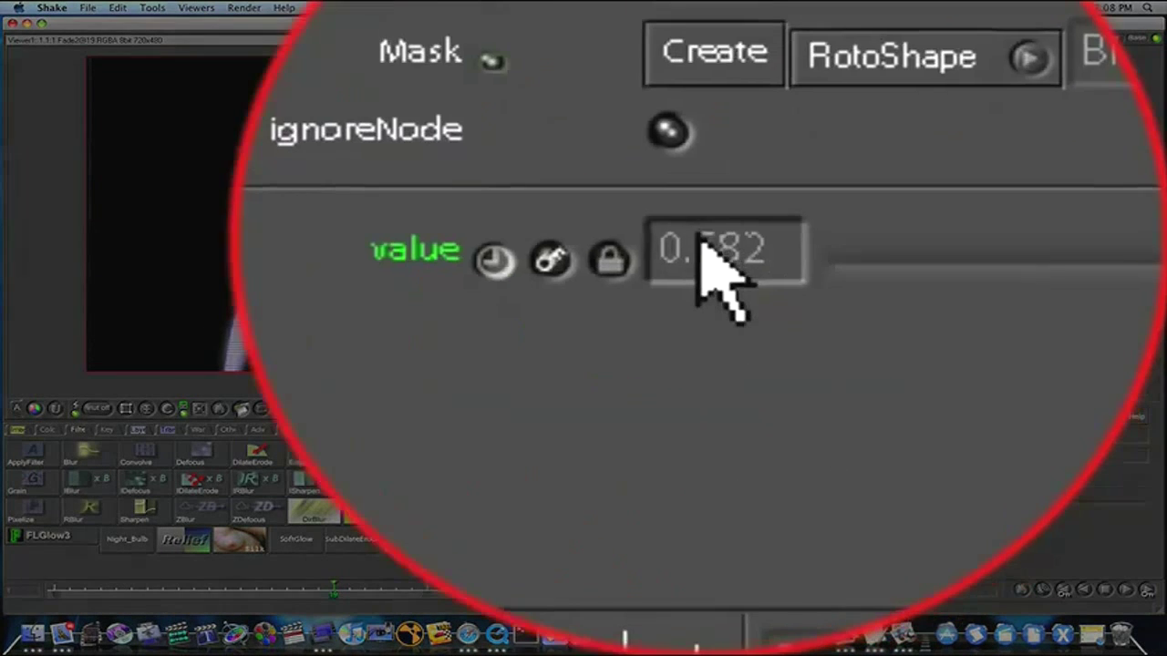
# - Replace Fade2's value with the expression rnd(time)
pyautogui.click(816, 501)
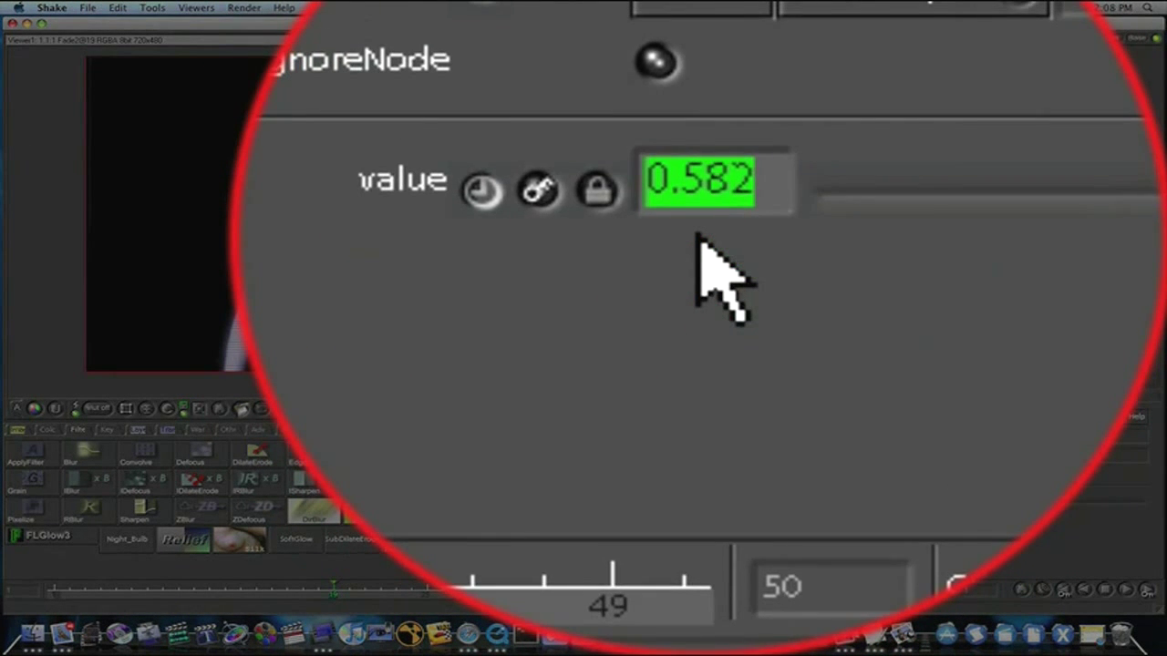
pyautogui.write('rnd')
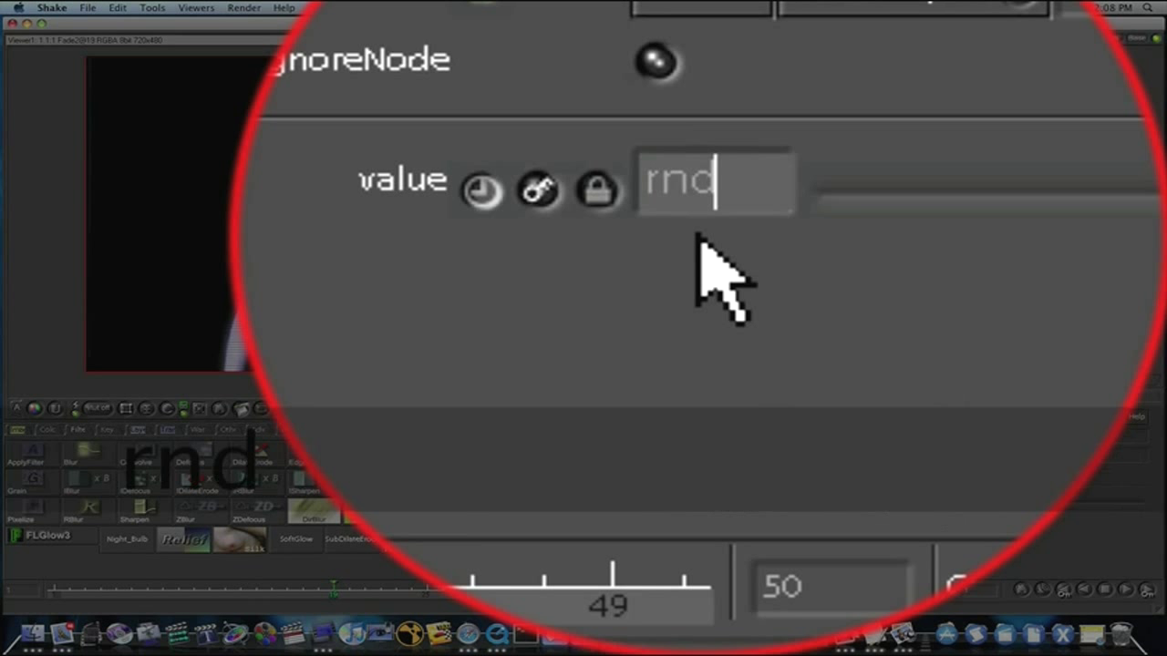
pyautogui.write('(')
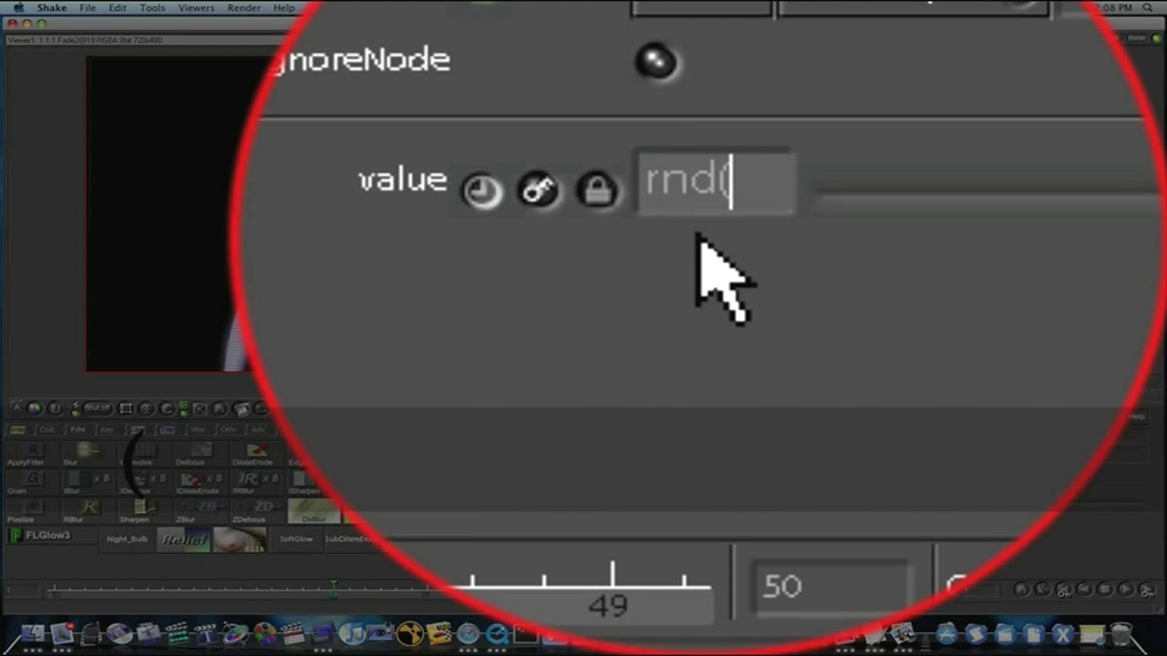
pyautogui.write('time')
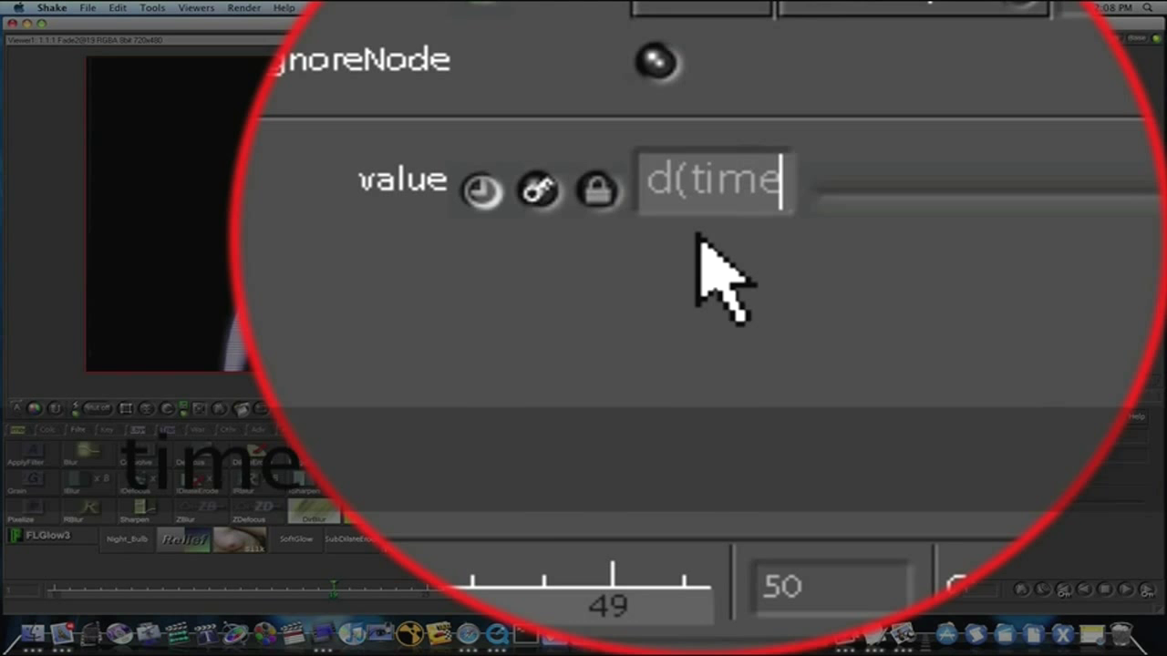
pyautogui.write(')')
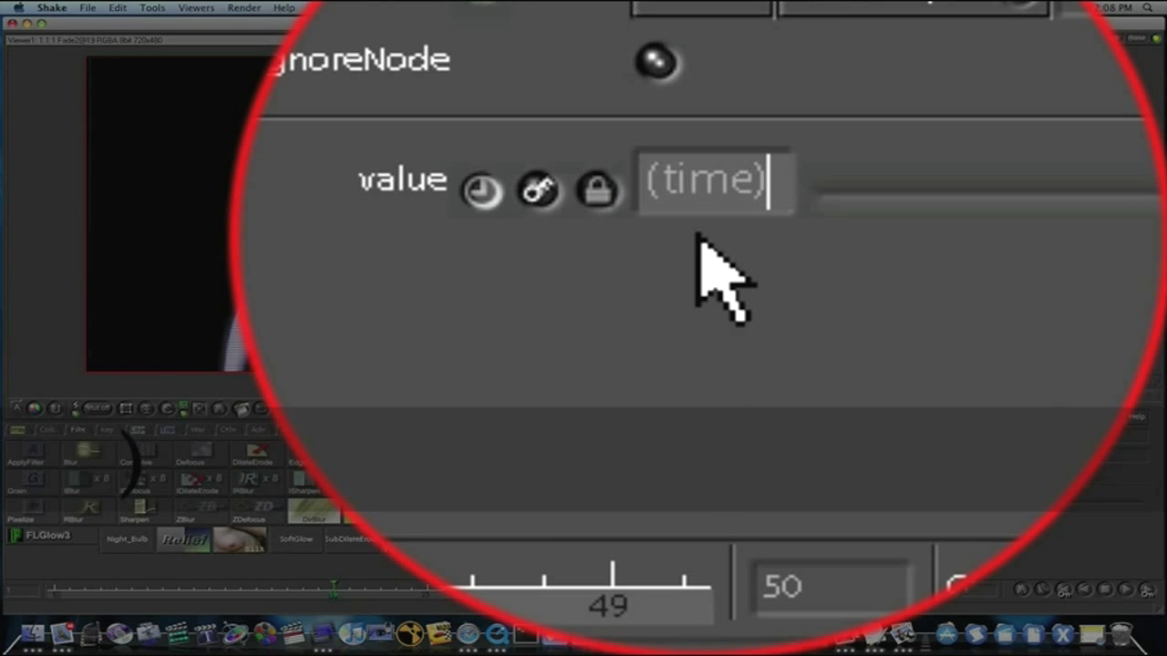
pyautogui.press('Return')
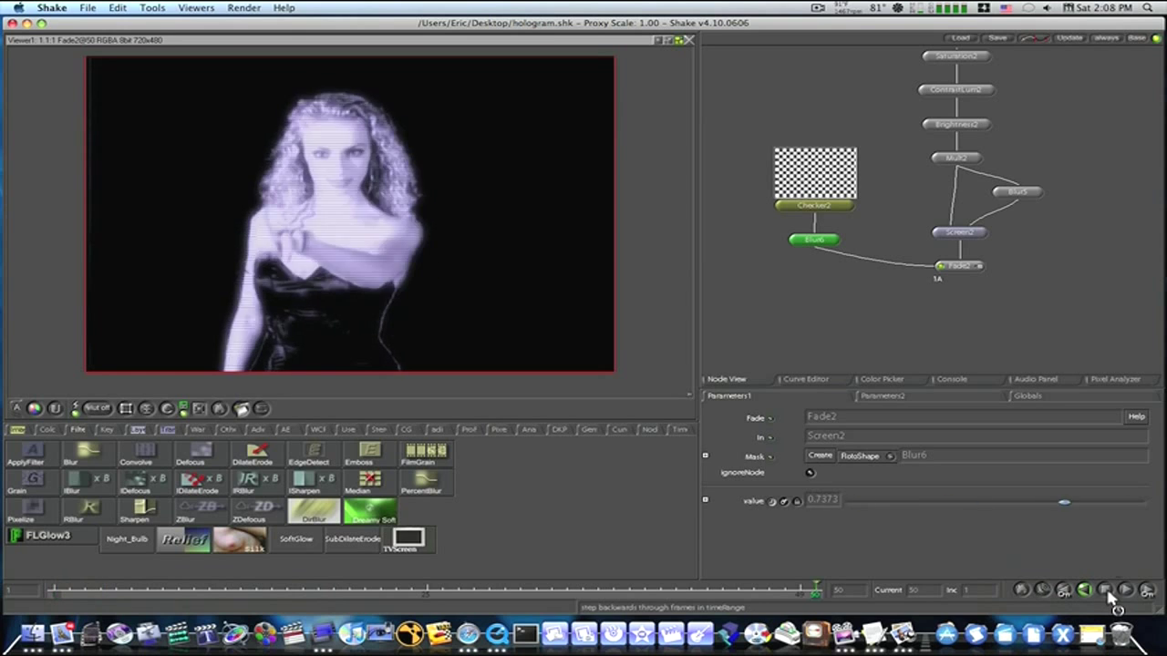
# - Add Fade4 after Fade2 at about 0.63 and play back the result to preview
pyautogui.click(1106, 591)
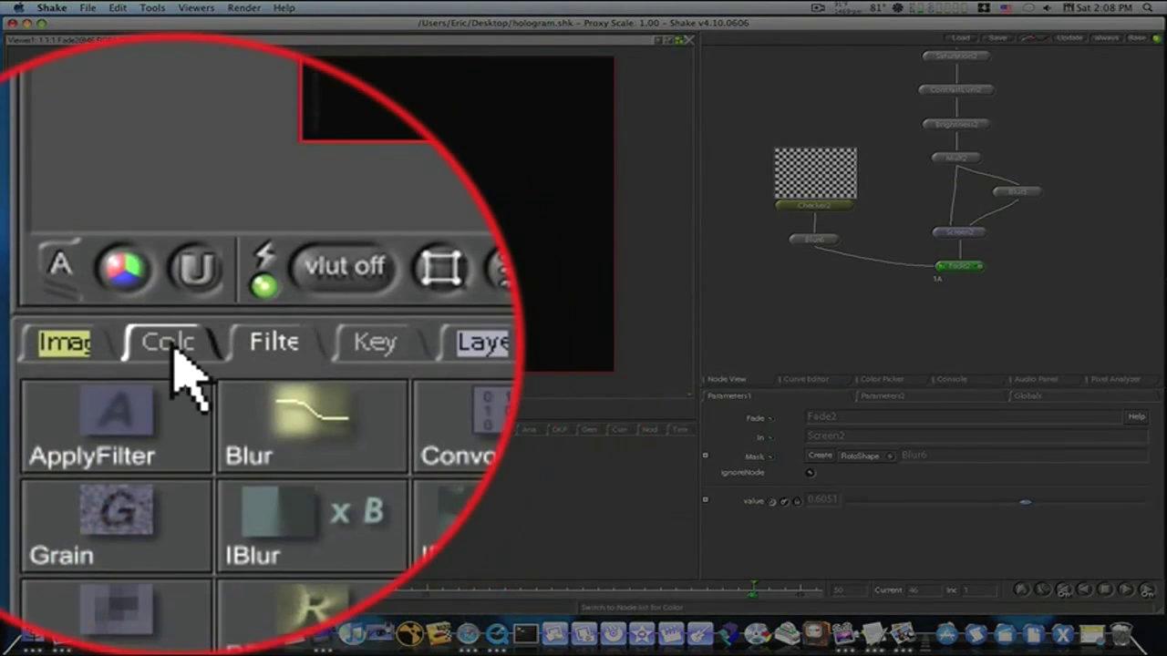
pyautogui.click(47, 431)
pyautogui.click(310, 477)
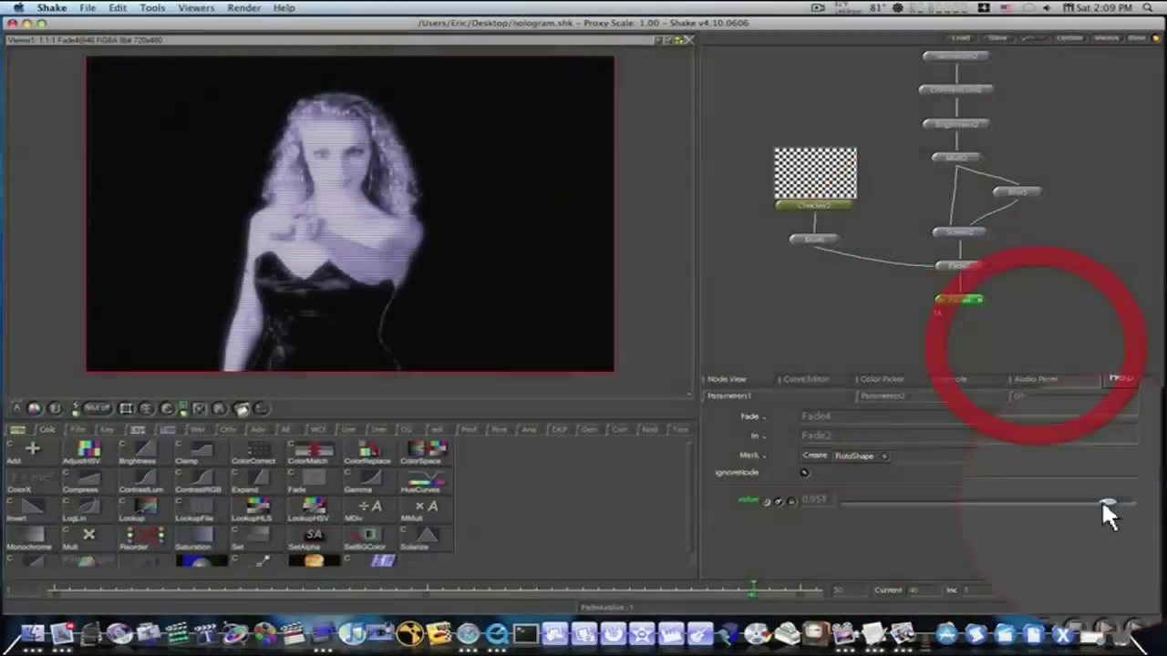
pyautogui.moveTo(1103, 503); pyautogui.dragTo(1050, 507)
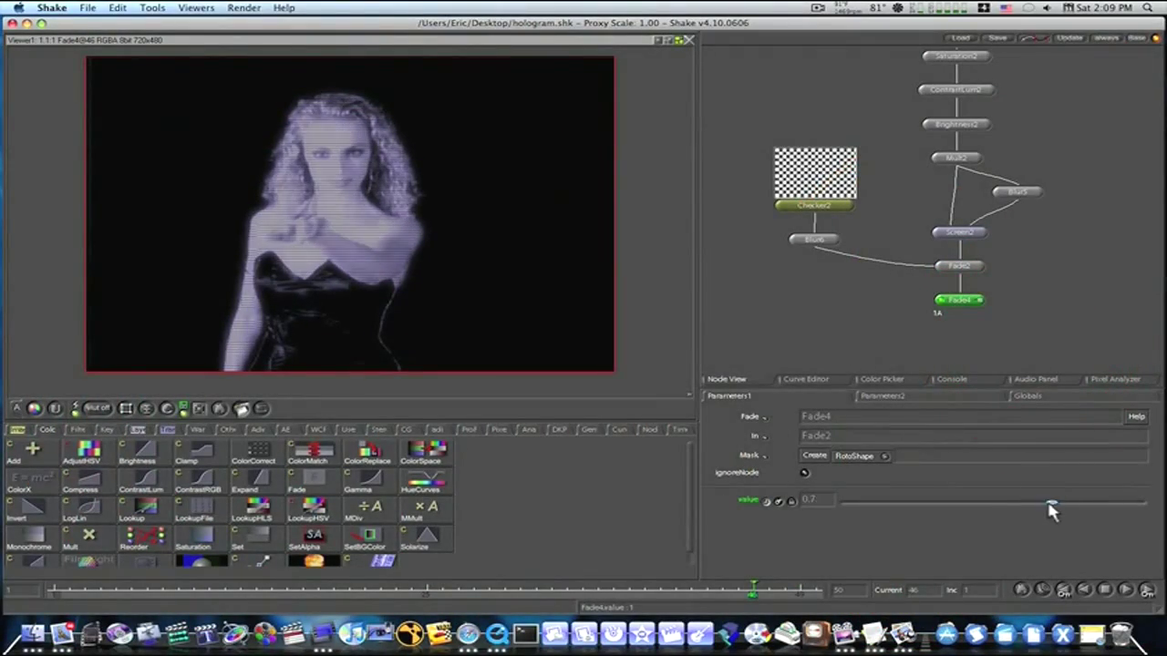
pyautogui.click(1126, 592)
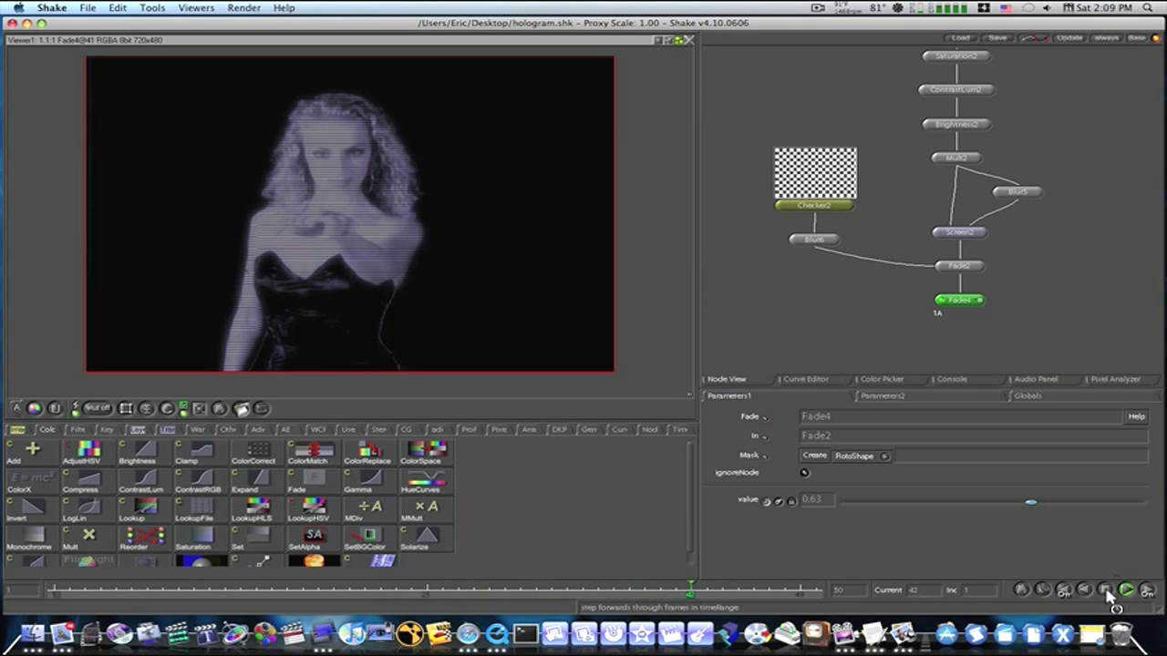
pyautogui.click(1107, 593)
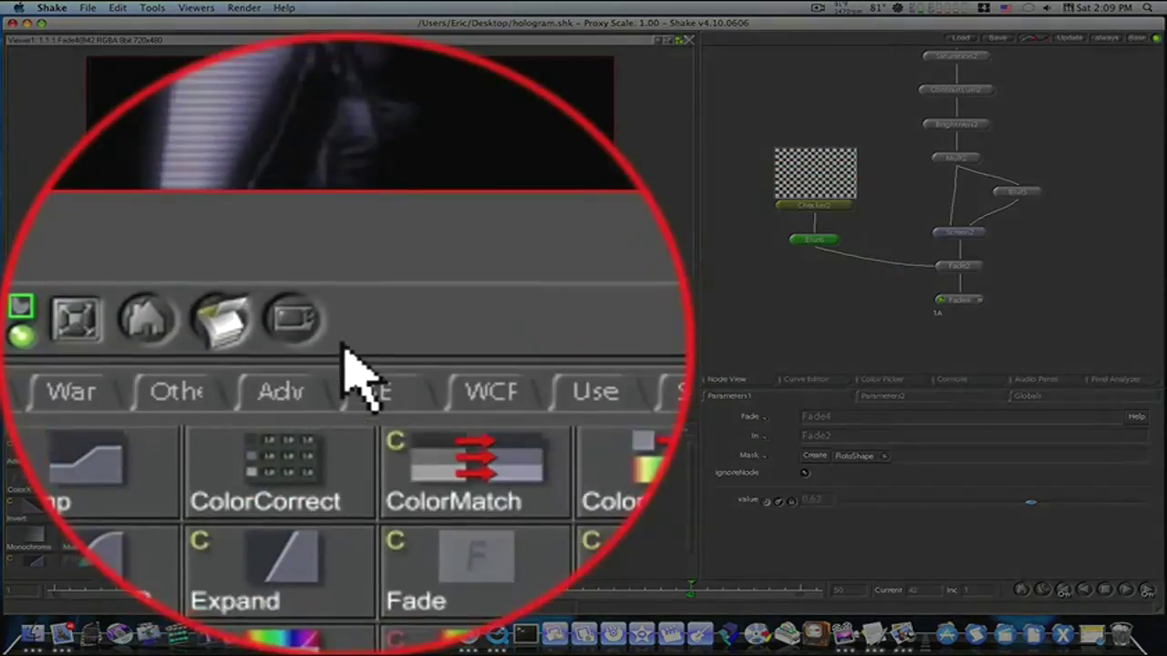
# - Add Move2D2 after Blur6, scale the stripes to 2.2546 and pan them up to -5.3, 296.92
pyautogui.click(347, 358)
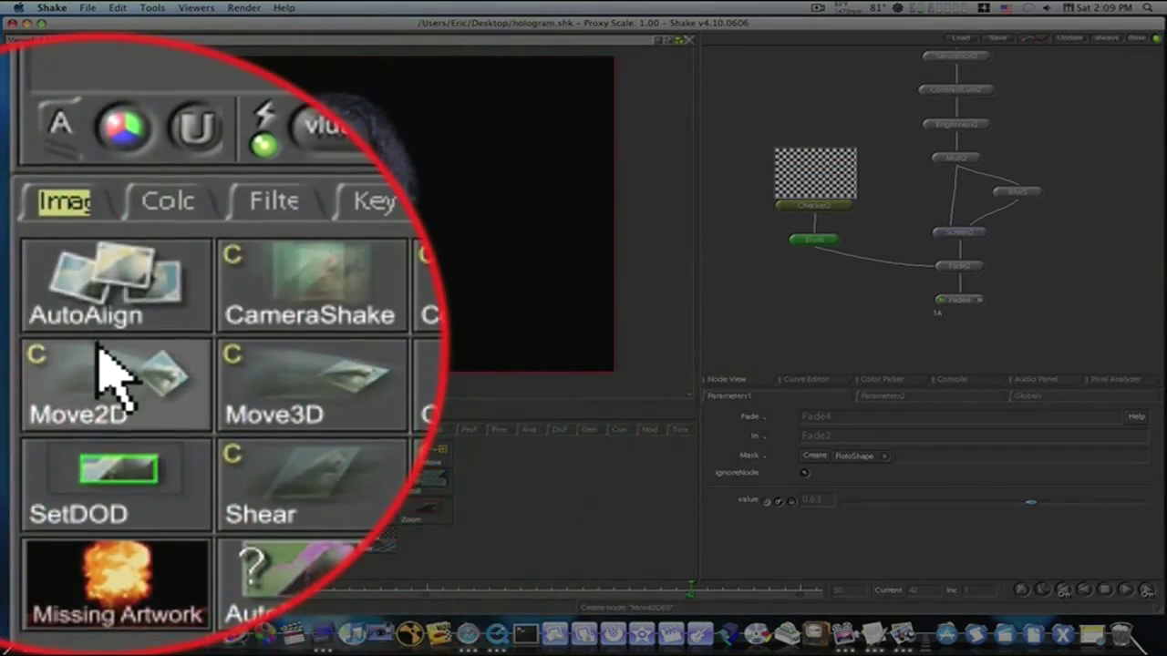
pyautogui.click(99, 365)
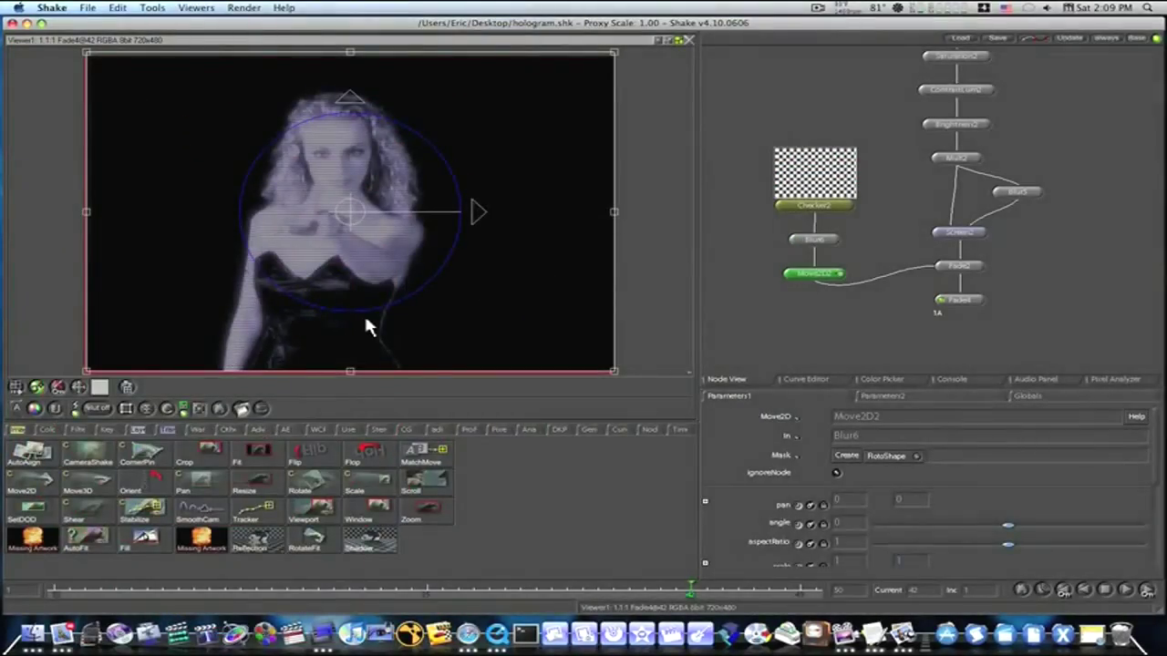
pyautogui.scroll(-5, 363, 312)
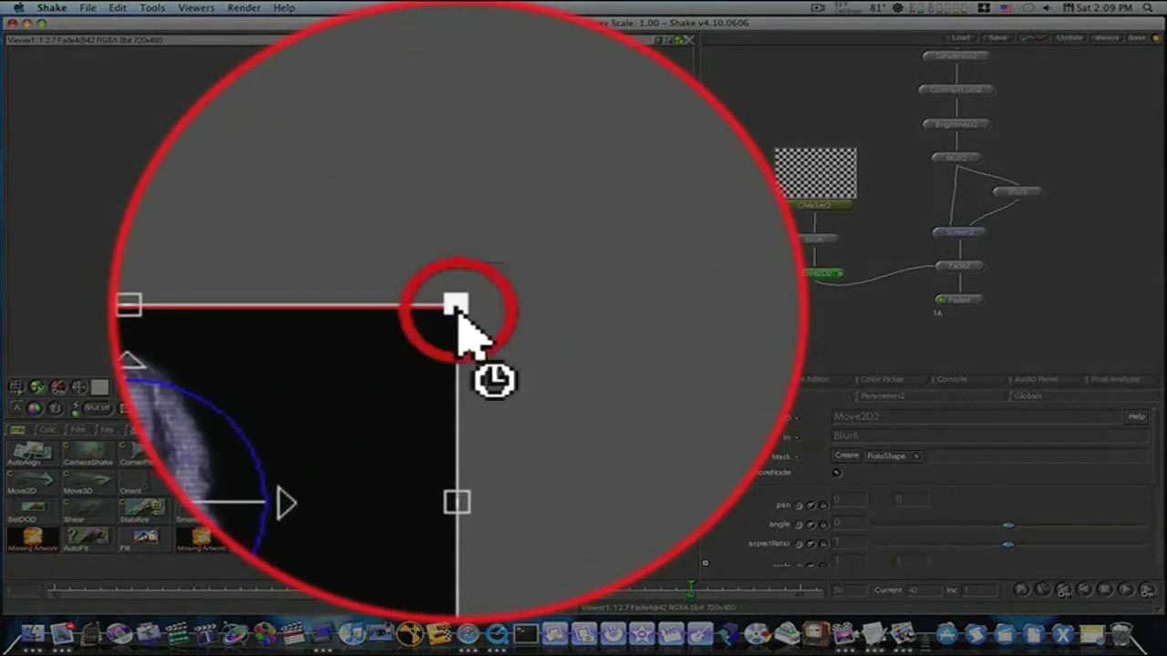
pyautogui.moveTo(458, 222); pyautogui.dragTo(583, 155)
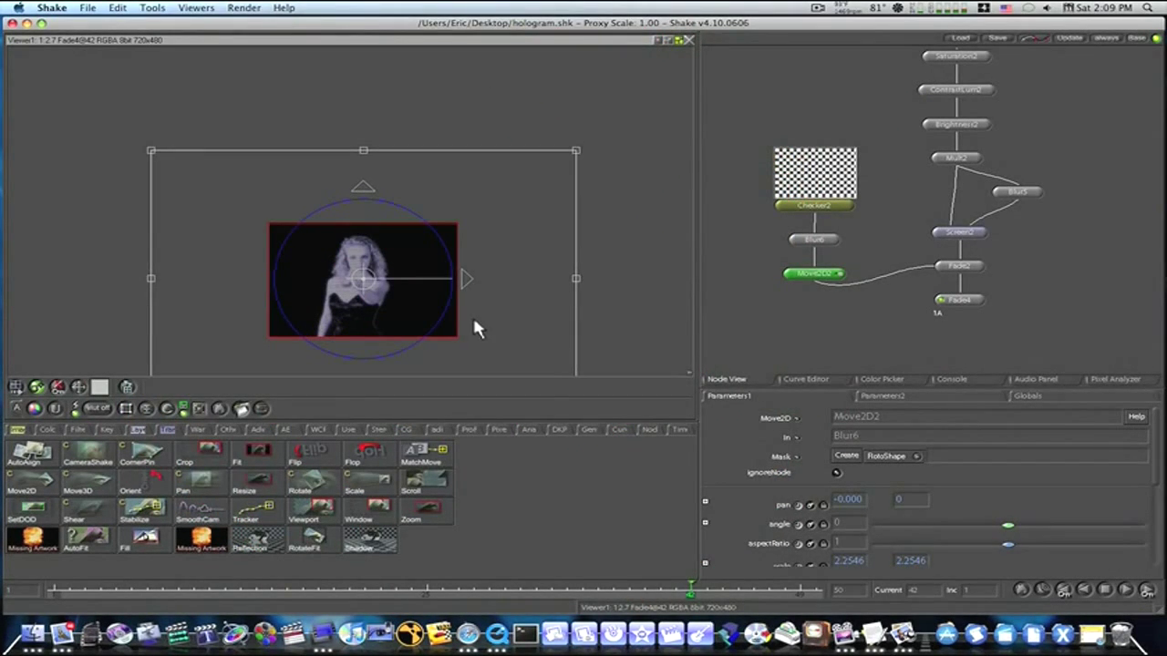
pyautogui.moveTo(477, 325); pyautogui.dragTo(472, 251)
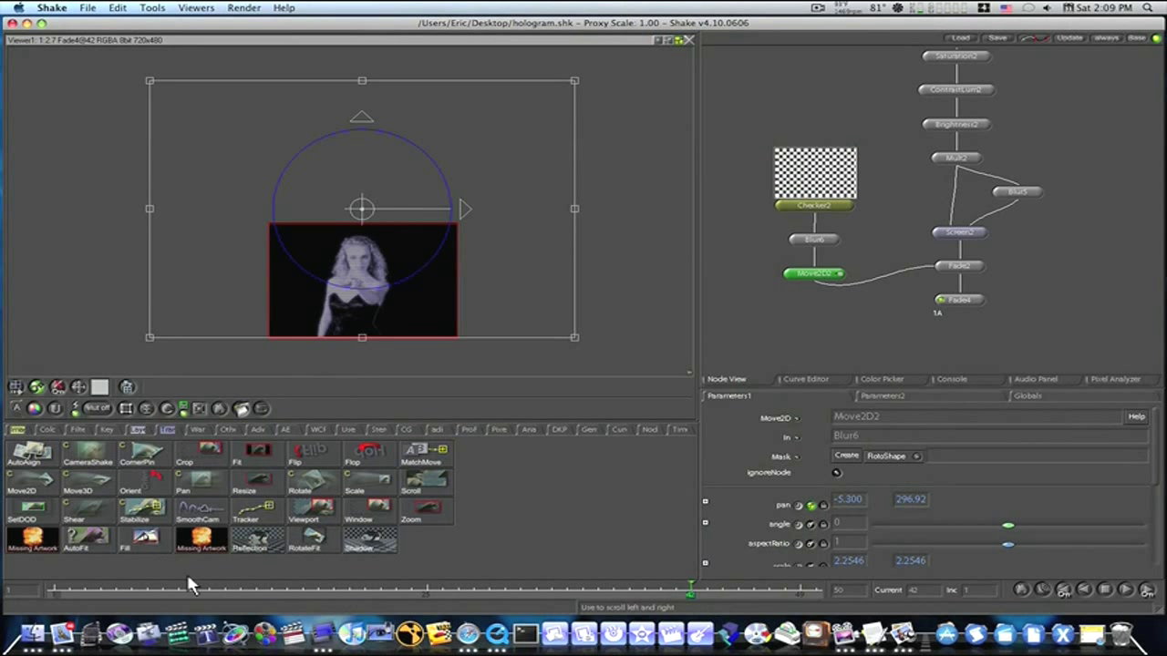
# - Key the Move2D pan at frame 1, then drag the scan lines down to -34.46, -304.8 at frame 49
pyautogui.click(52, 591)
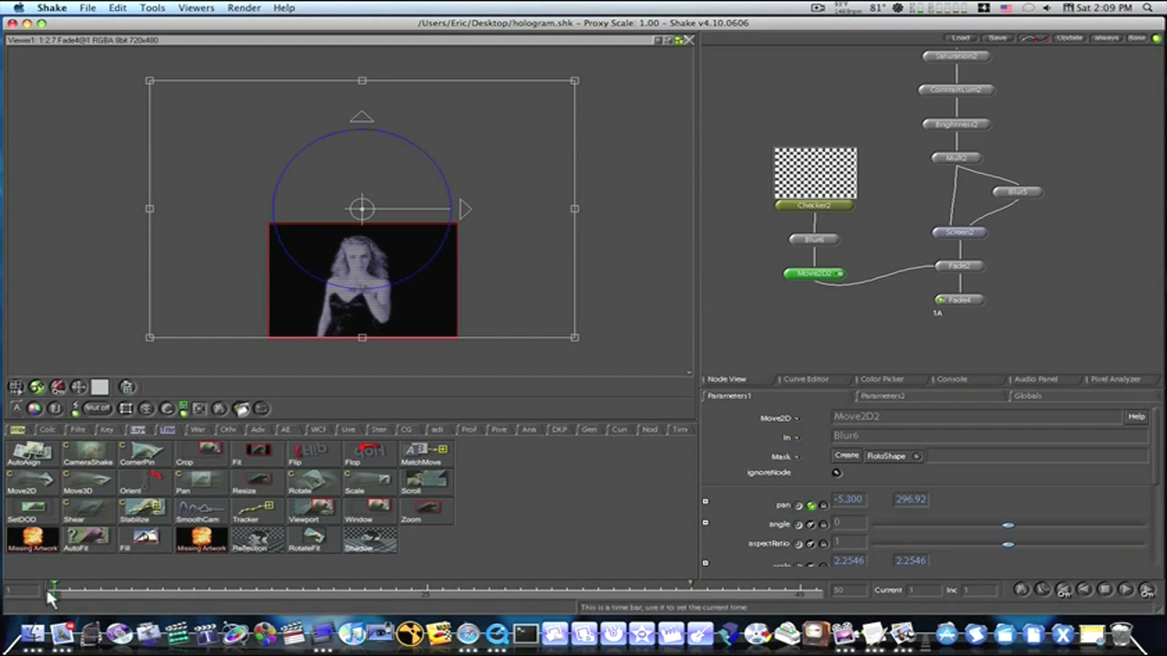
pyautogui.moveTo(364, 261); pyautogui.dragTo(364, 263)
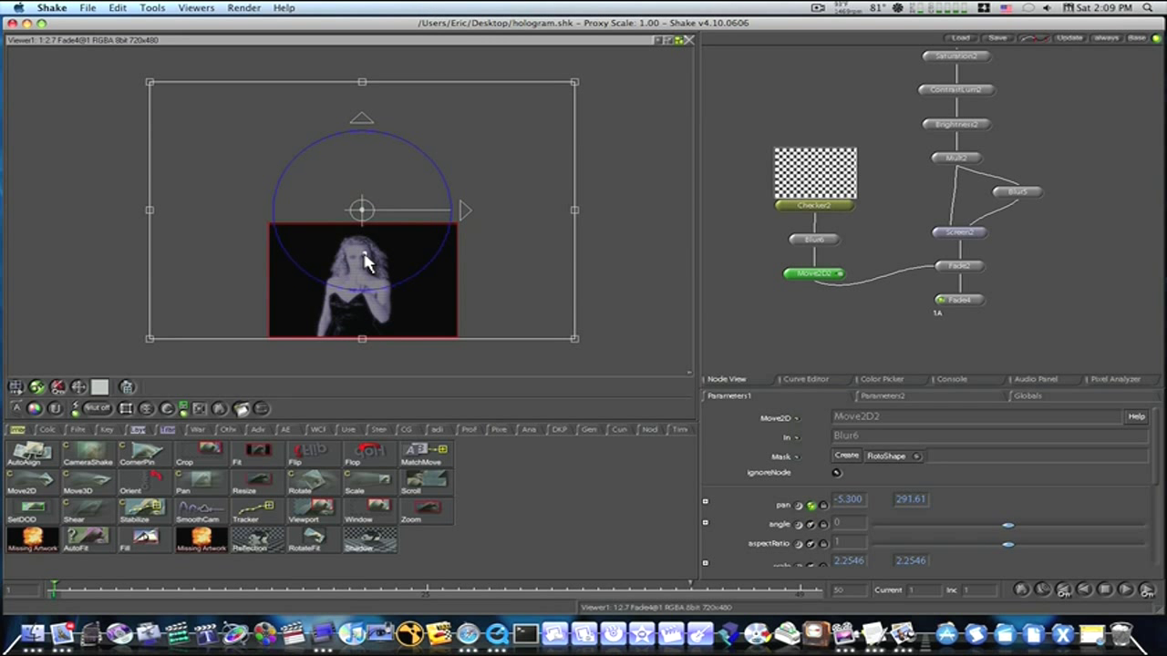
pyautogui.click(800, 592)
pyautogui.moveTo(411, 173); pyautogui.dragTo(402, 306)
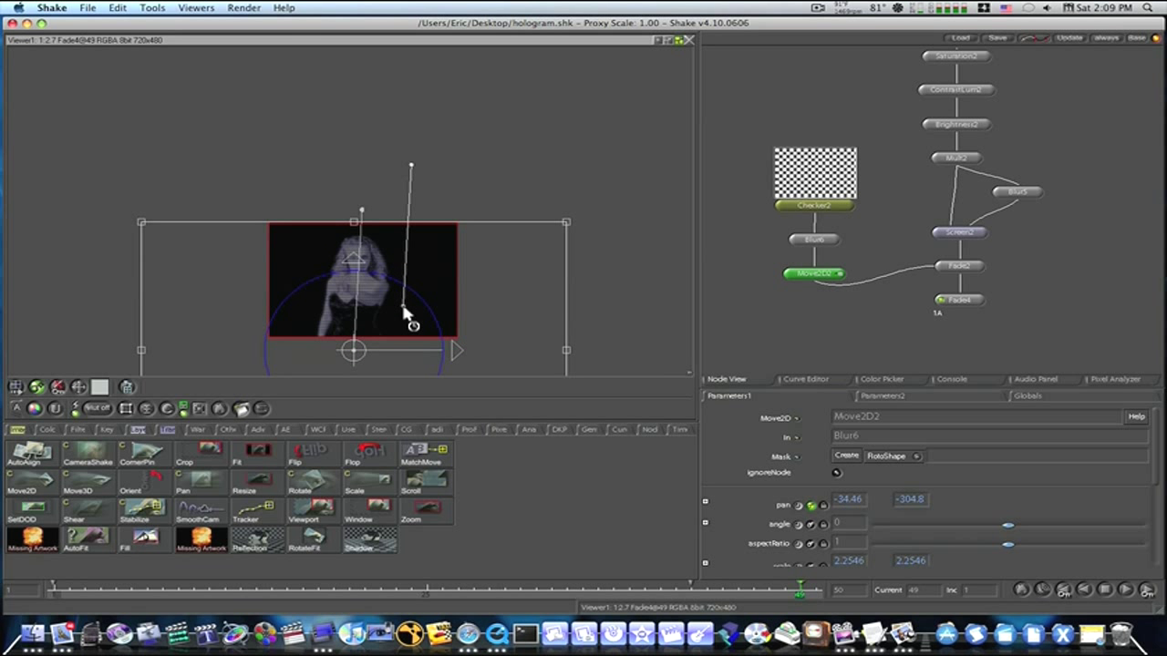
# - Recenter and fit the image in the viewer, then scrub back to check the moving scan lines
pyautogui.moveTo(500, 310); pyautogui.dragTo(521, 161)
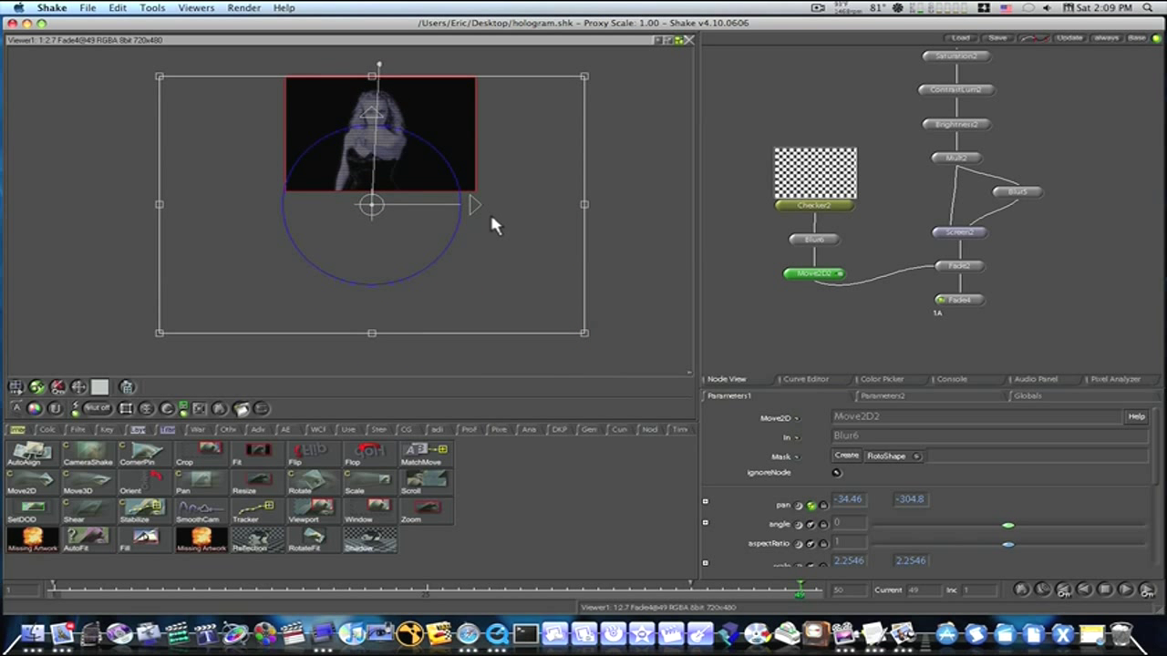
pyautogui.press('+')
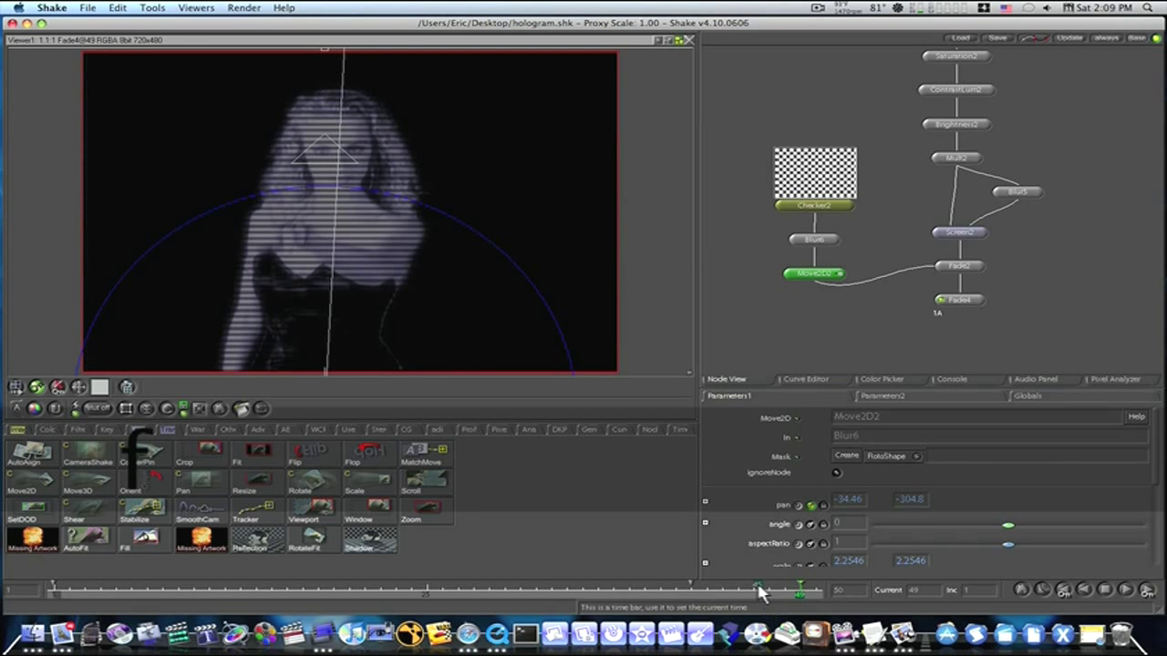
pyautogui.moveTo(760, 597); pyautogui.dragTo(309, 614)
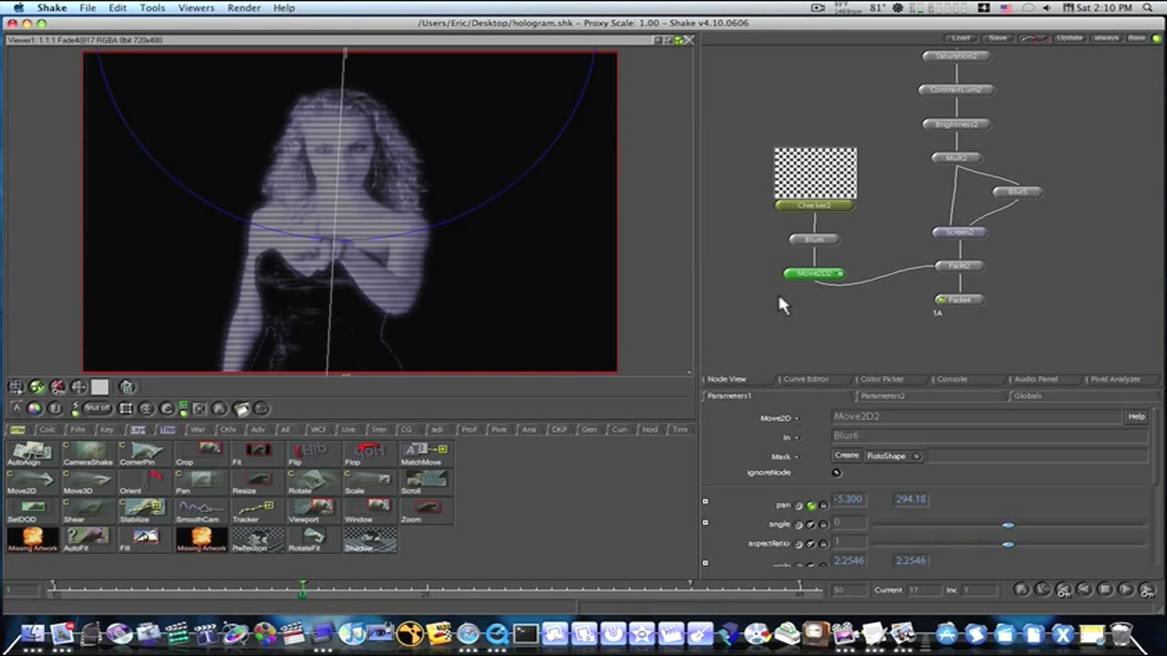
# - Delete the pan keys at frames 1, 42 and 49, then key the scan lines down to -17.03, -295.9 at frame 50
pyautogui.click(54, 589)
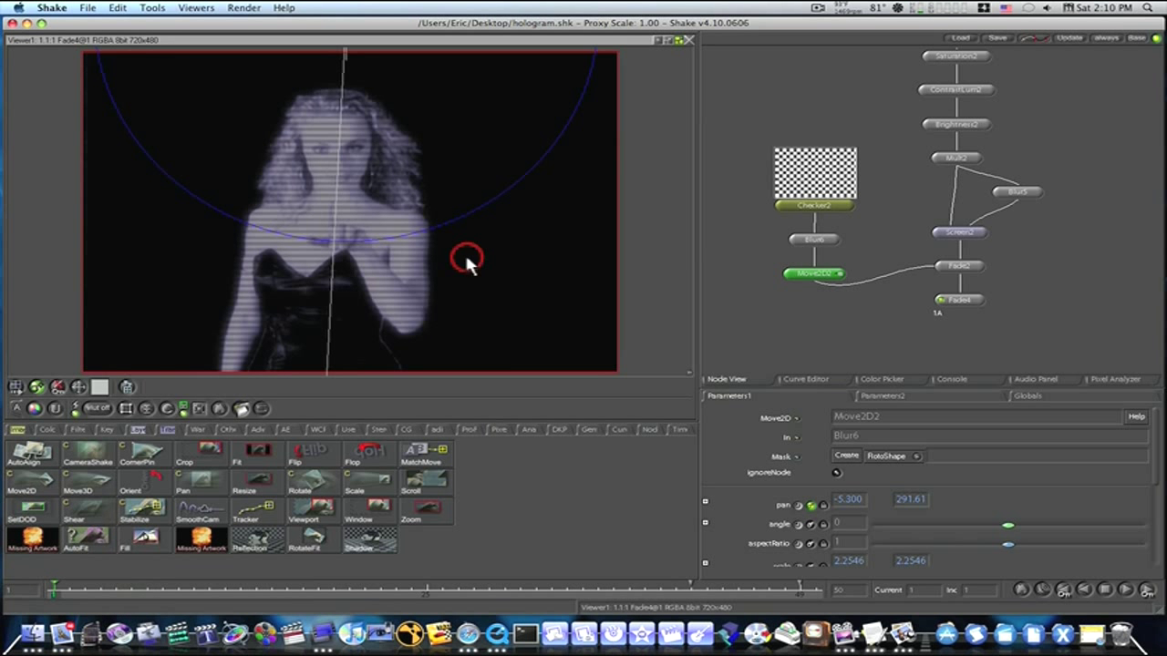
pyautogui.moveTo(467, 262); pyautogui.dragTo(149, 261)
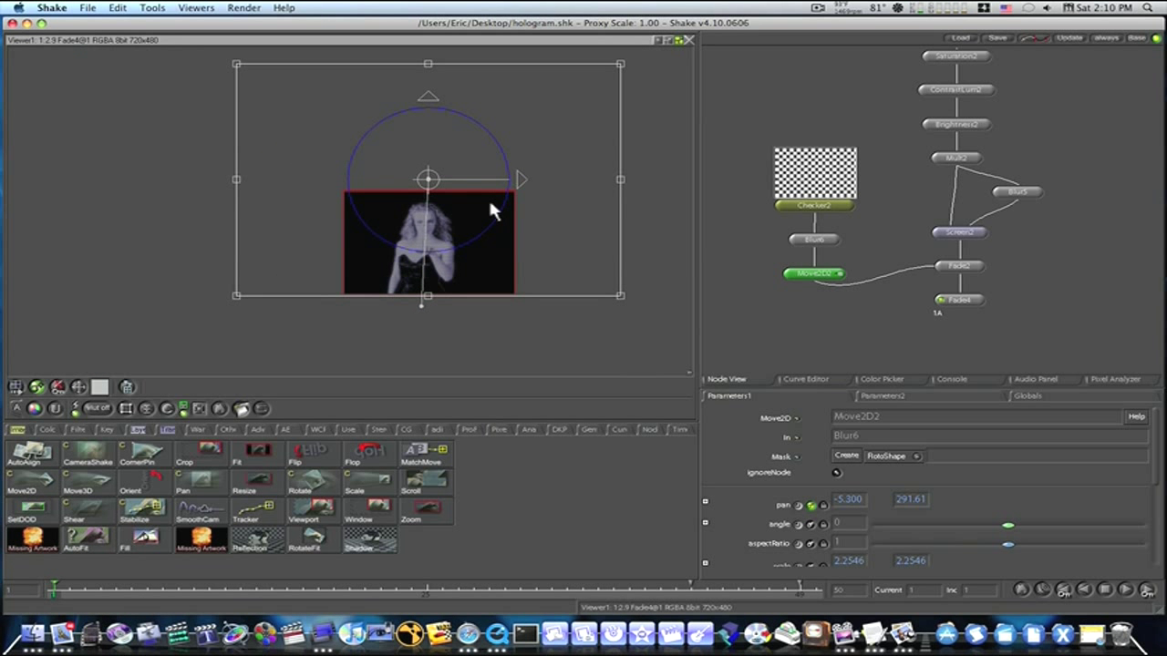
pyautogui.click(57, 387)
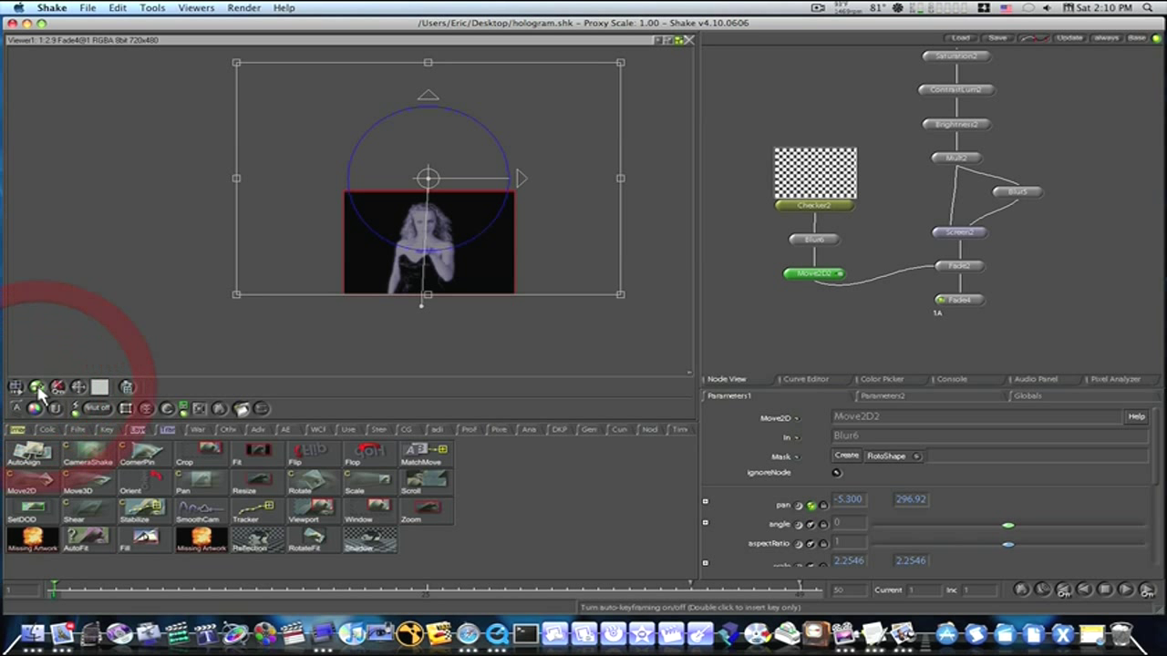
pyautogui.click(690, 590)
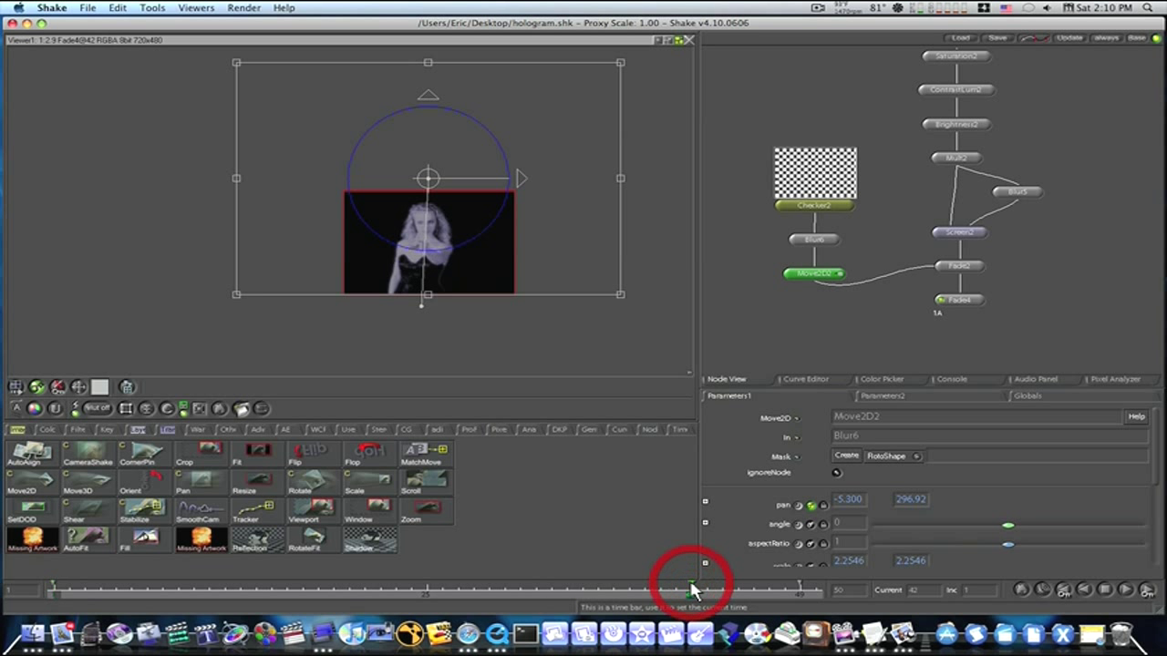
pyautogui.click(56, 388)
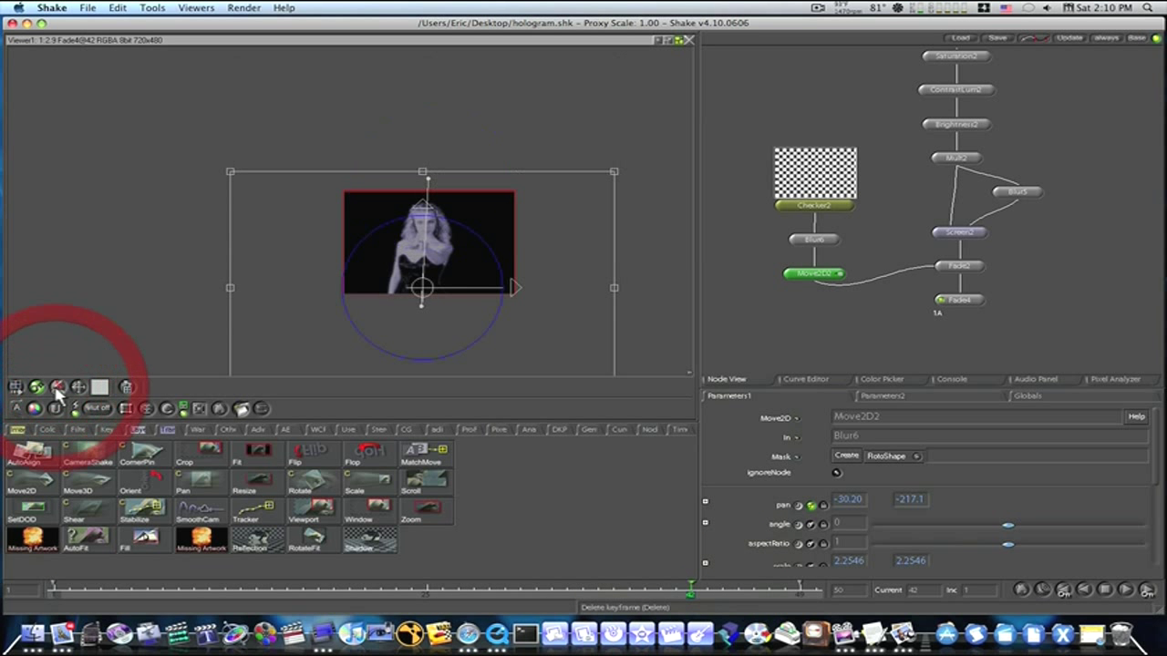
pyautogui.click(800, 591)
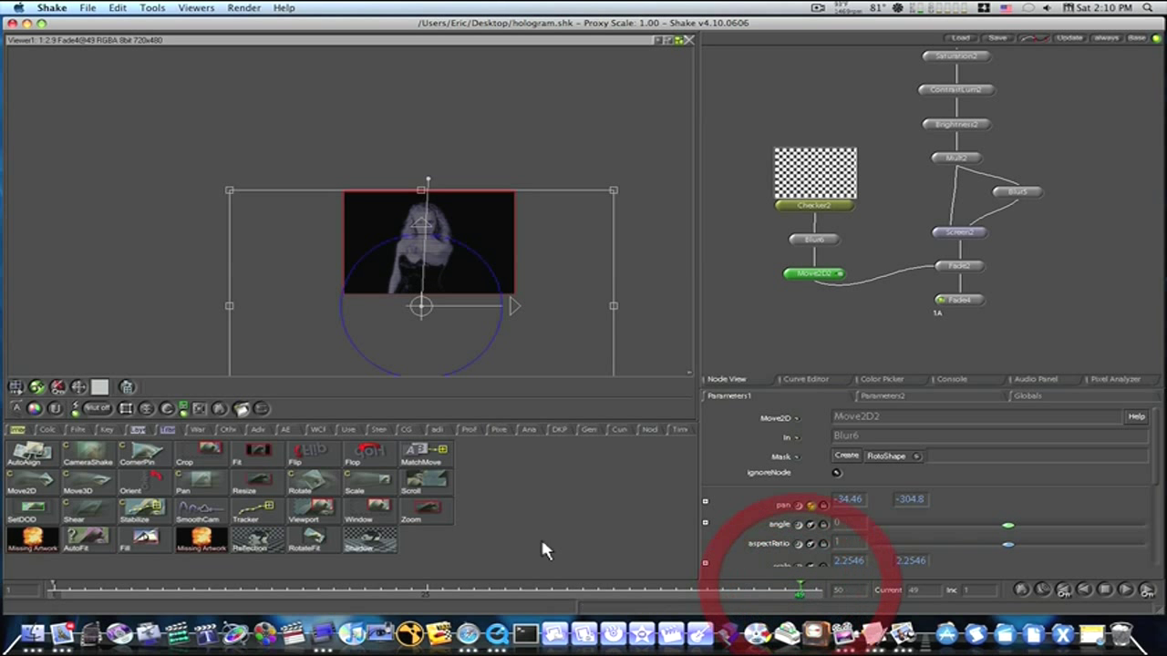
pyautogui.click(58, 387)
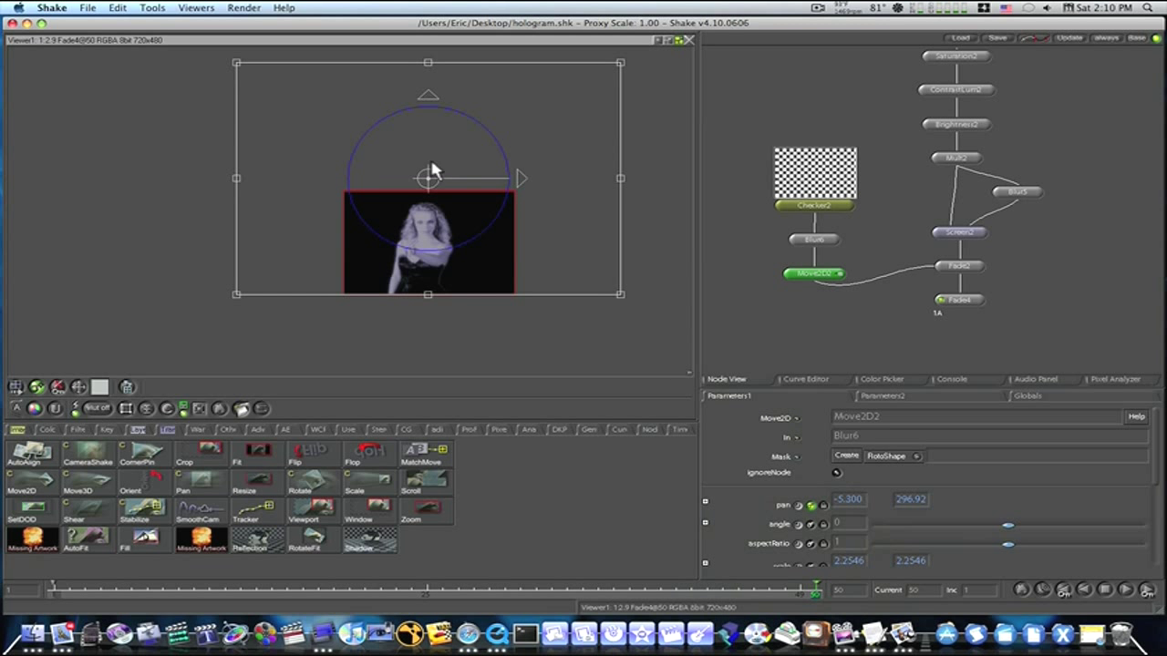
pyautogui.moveTo(430, 180); pyautogui.dragTo(427, 303)
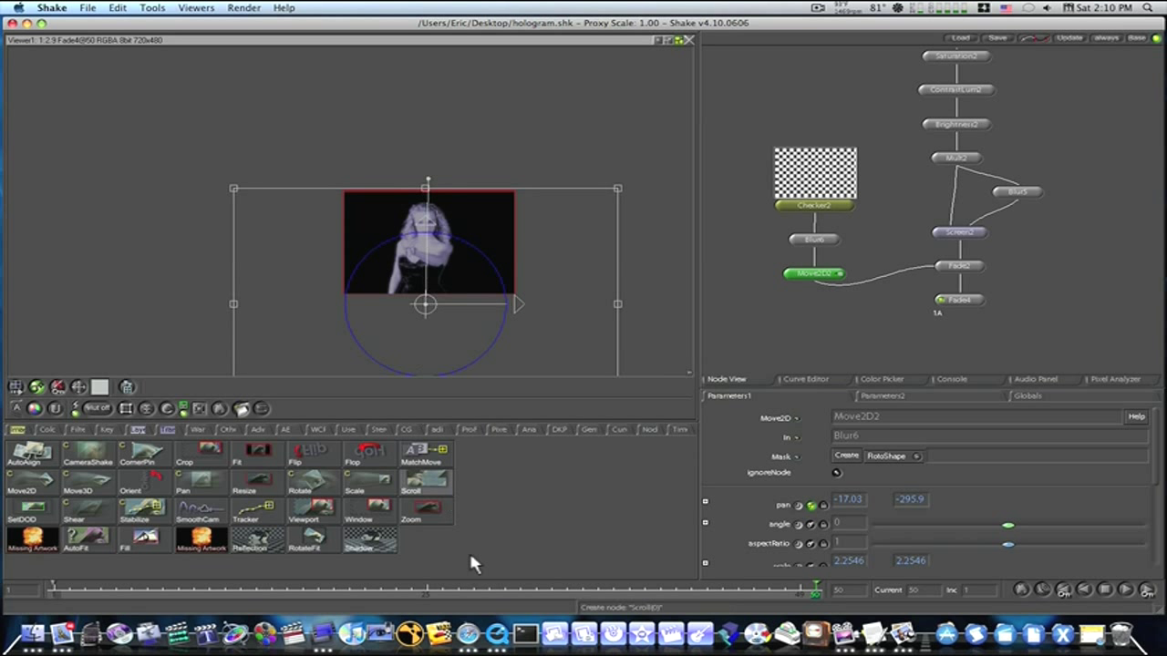
pyautogui.moveTo(807, 590); pyautogui.dragTo(271, 591)
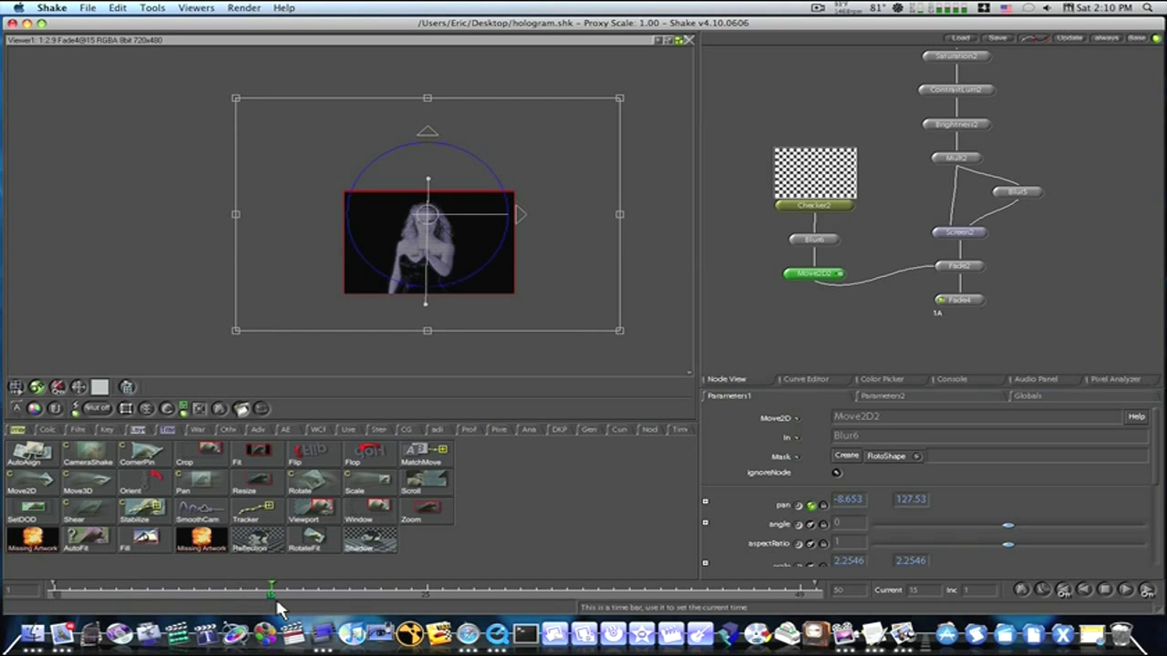
pyautogui.press('f')
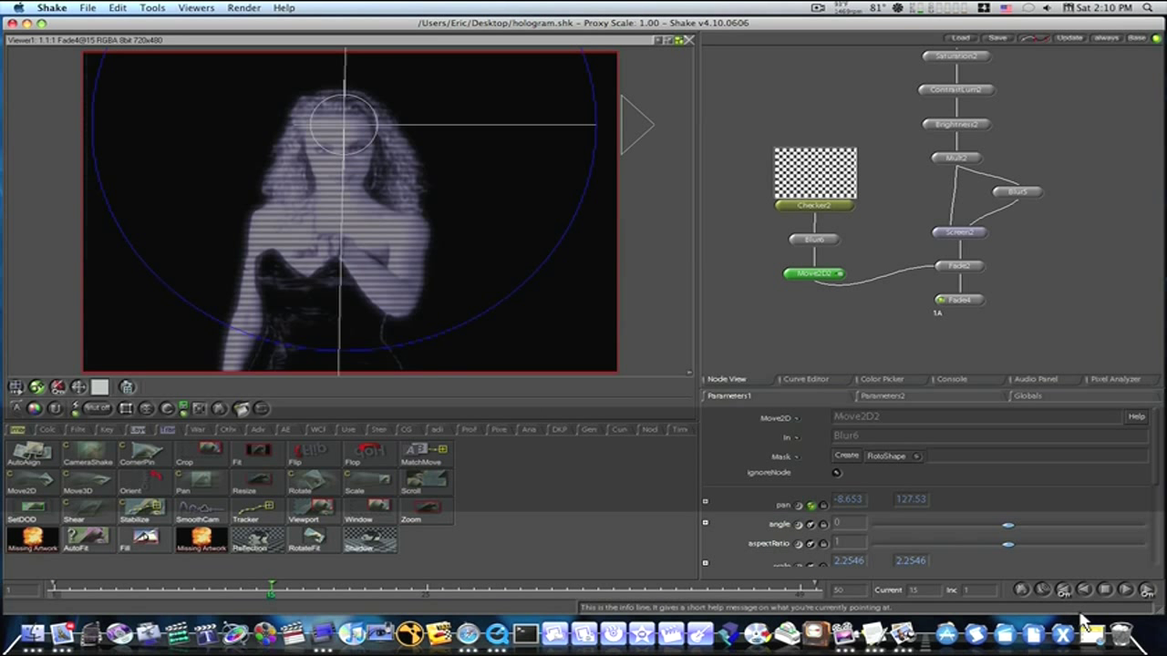
pyautogui.click(1128, 591)
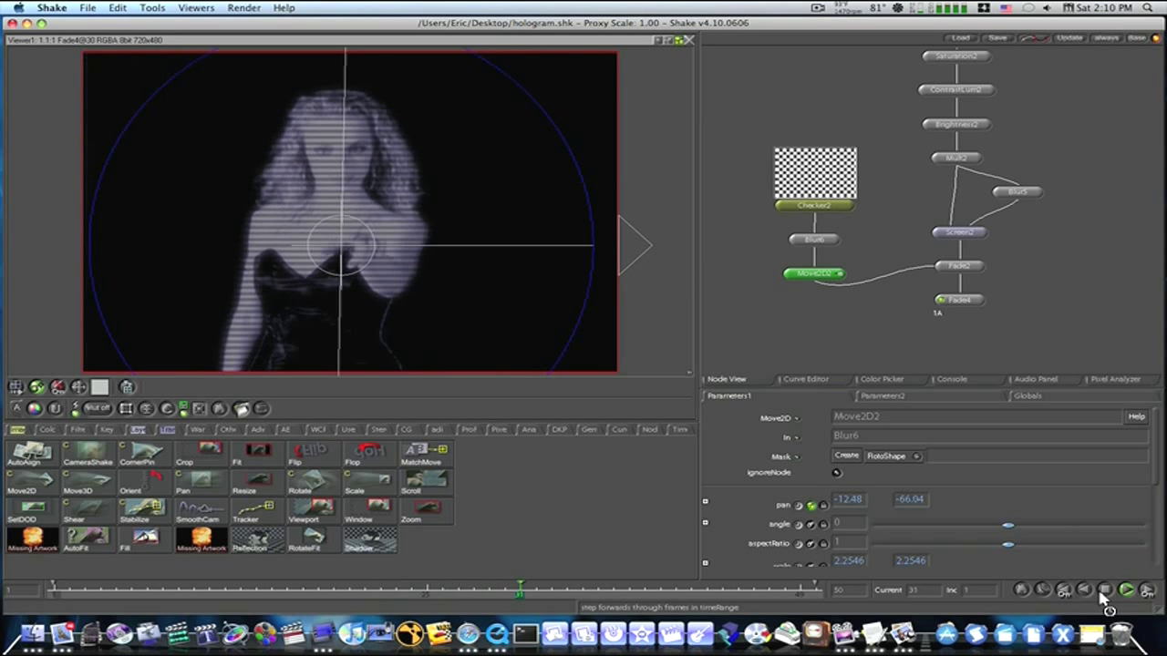
pyautogui.click(1103, 593)
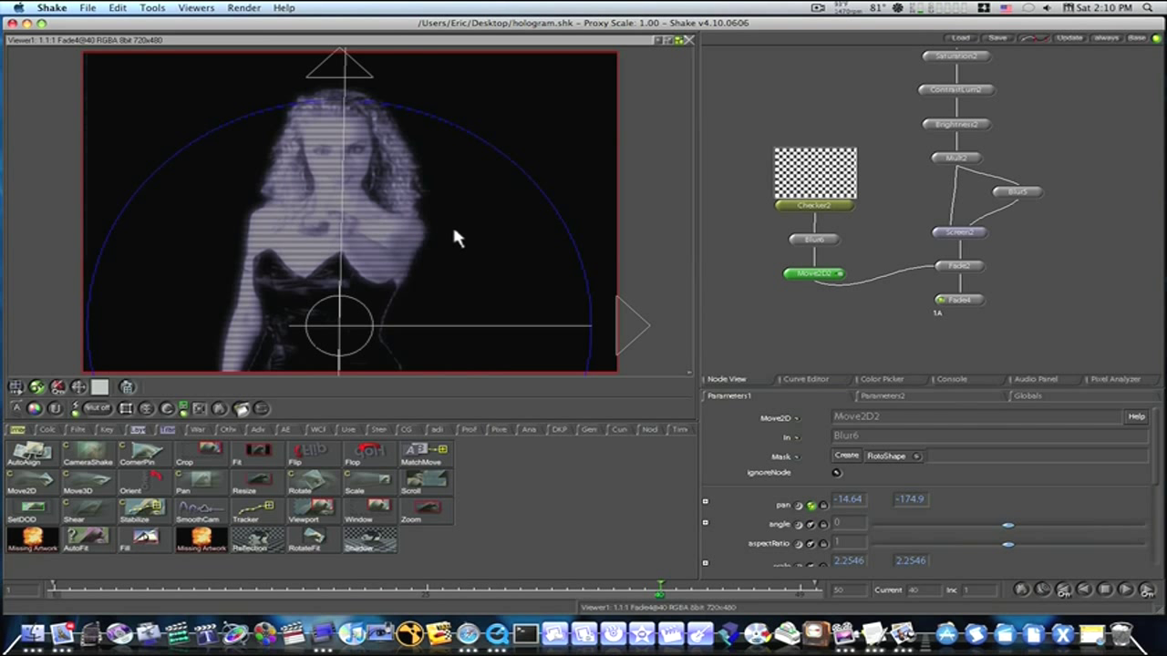
pyautogui.scroll(-3, 453, 234)
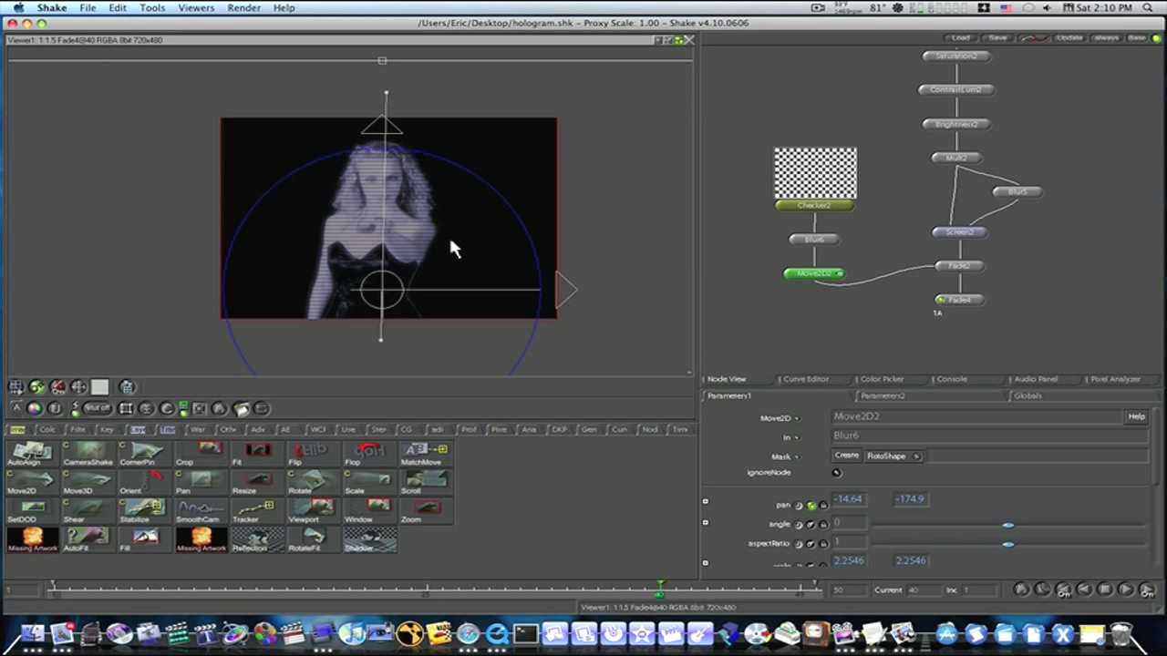
pyautogui.moveTo(442, 236); pyautogui.dragTo(634, 264)
pyautogui.click(1126, 591)
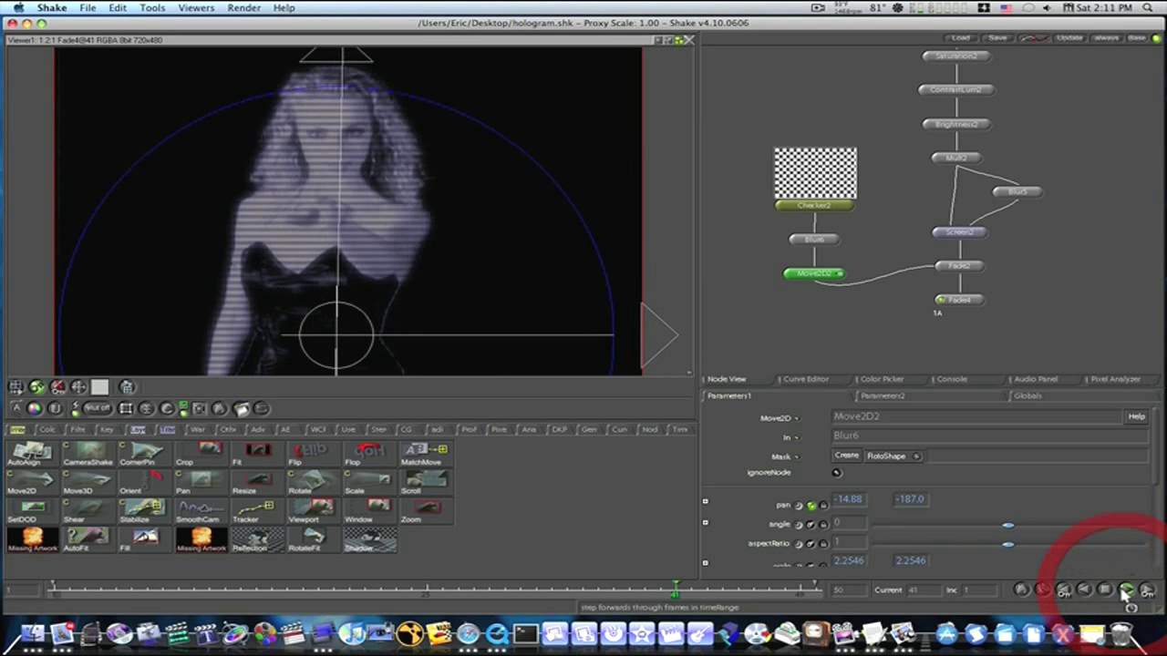